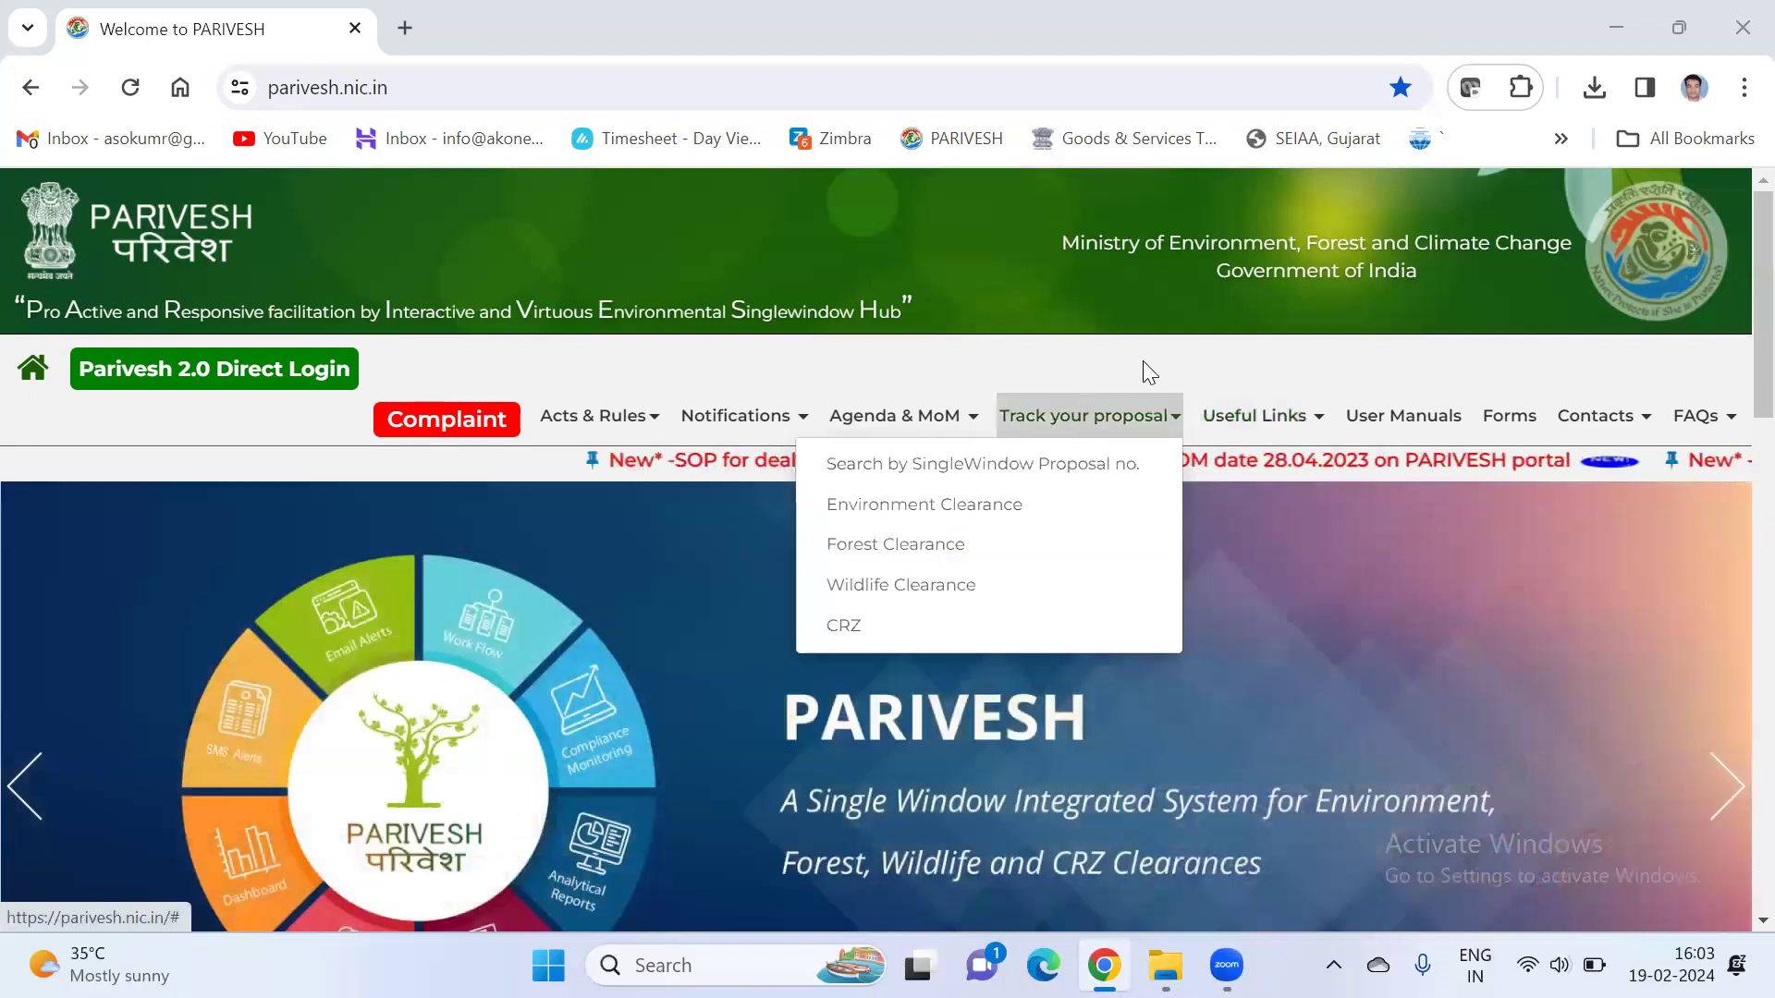
- Show the Track your proposal dropdown with its Environment, Forest, Wildlife and CRZ options
mouse_move(1078, 424)
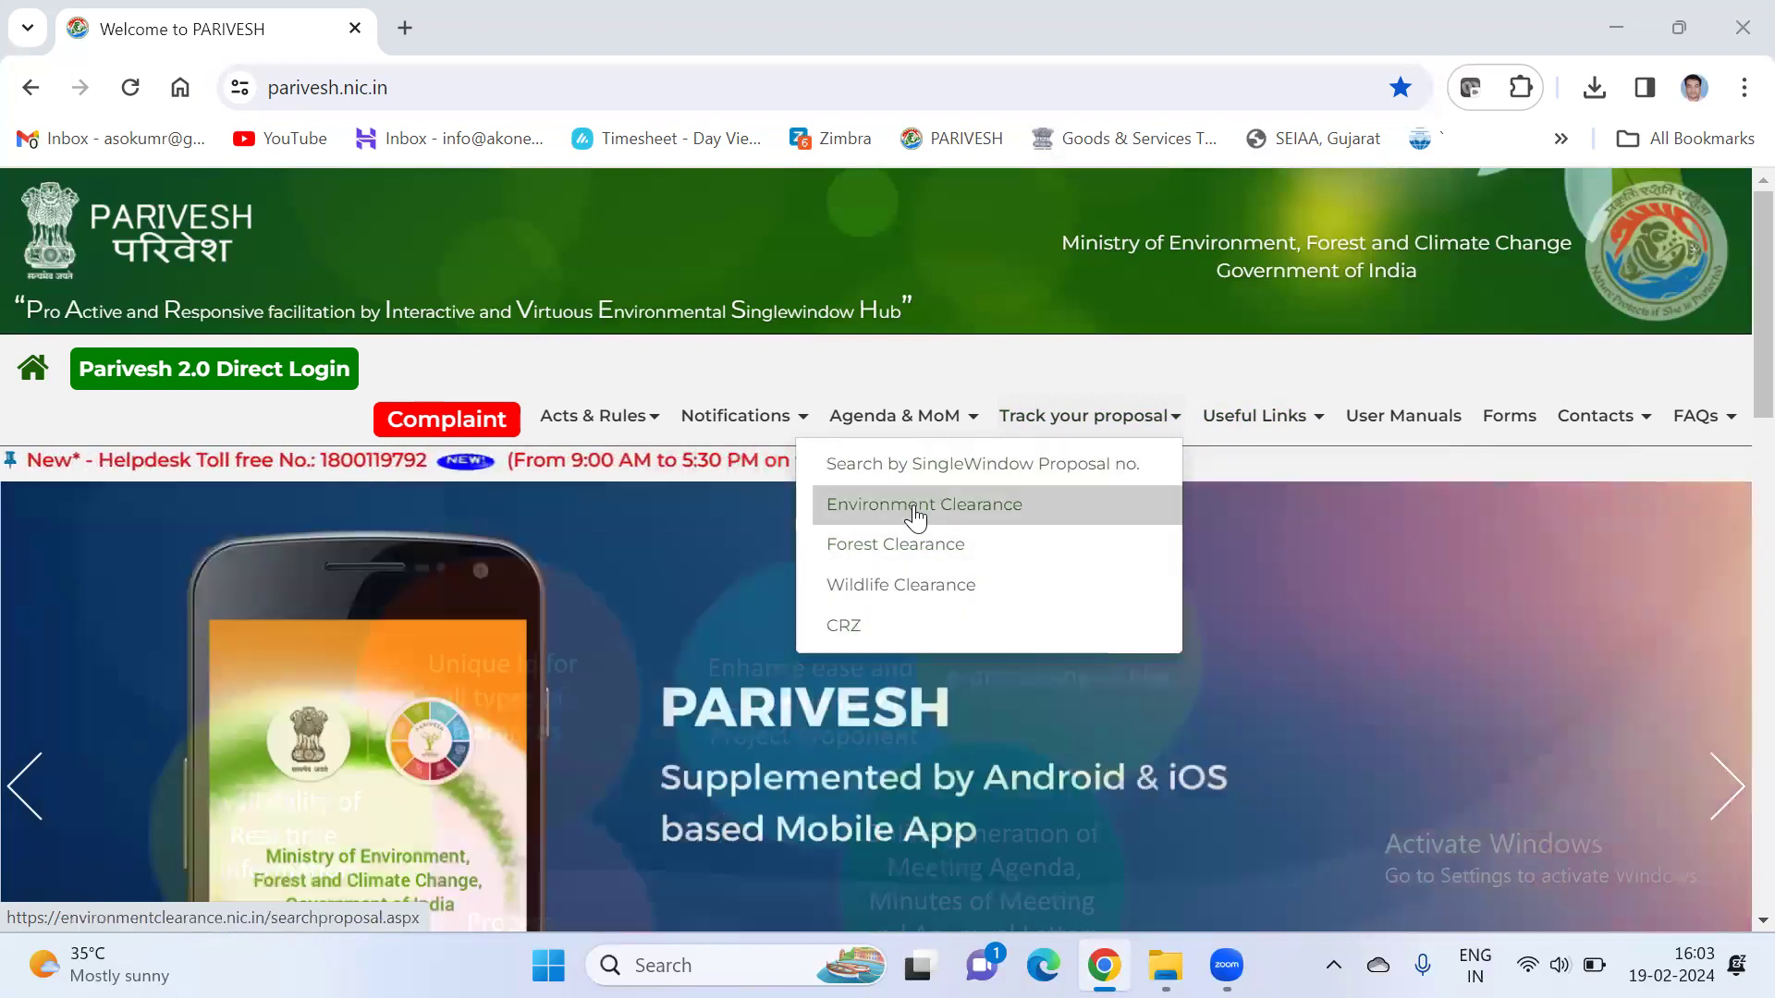
- Open the Environment Clearance tracker for proposals received on or after 5th September 2022
click(872, 511)
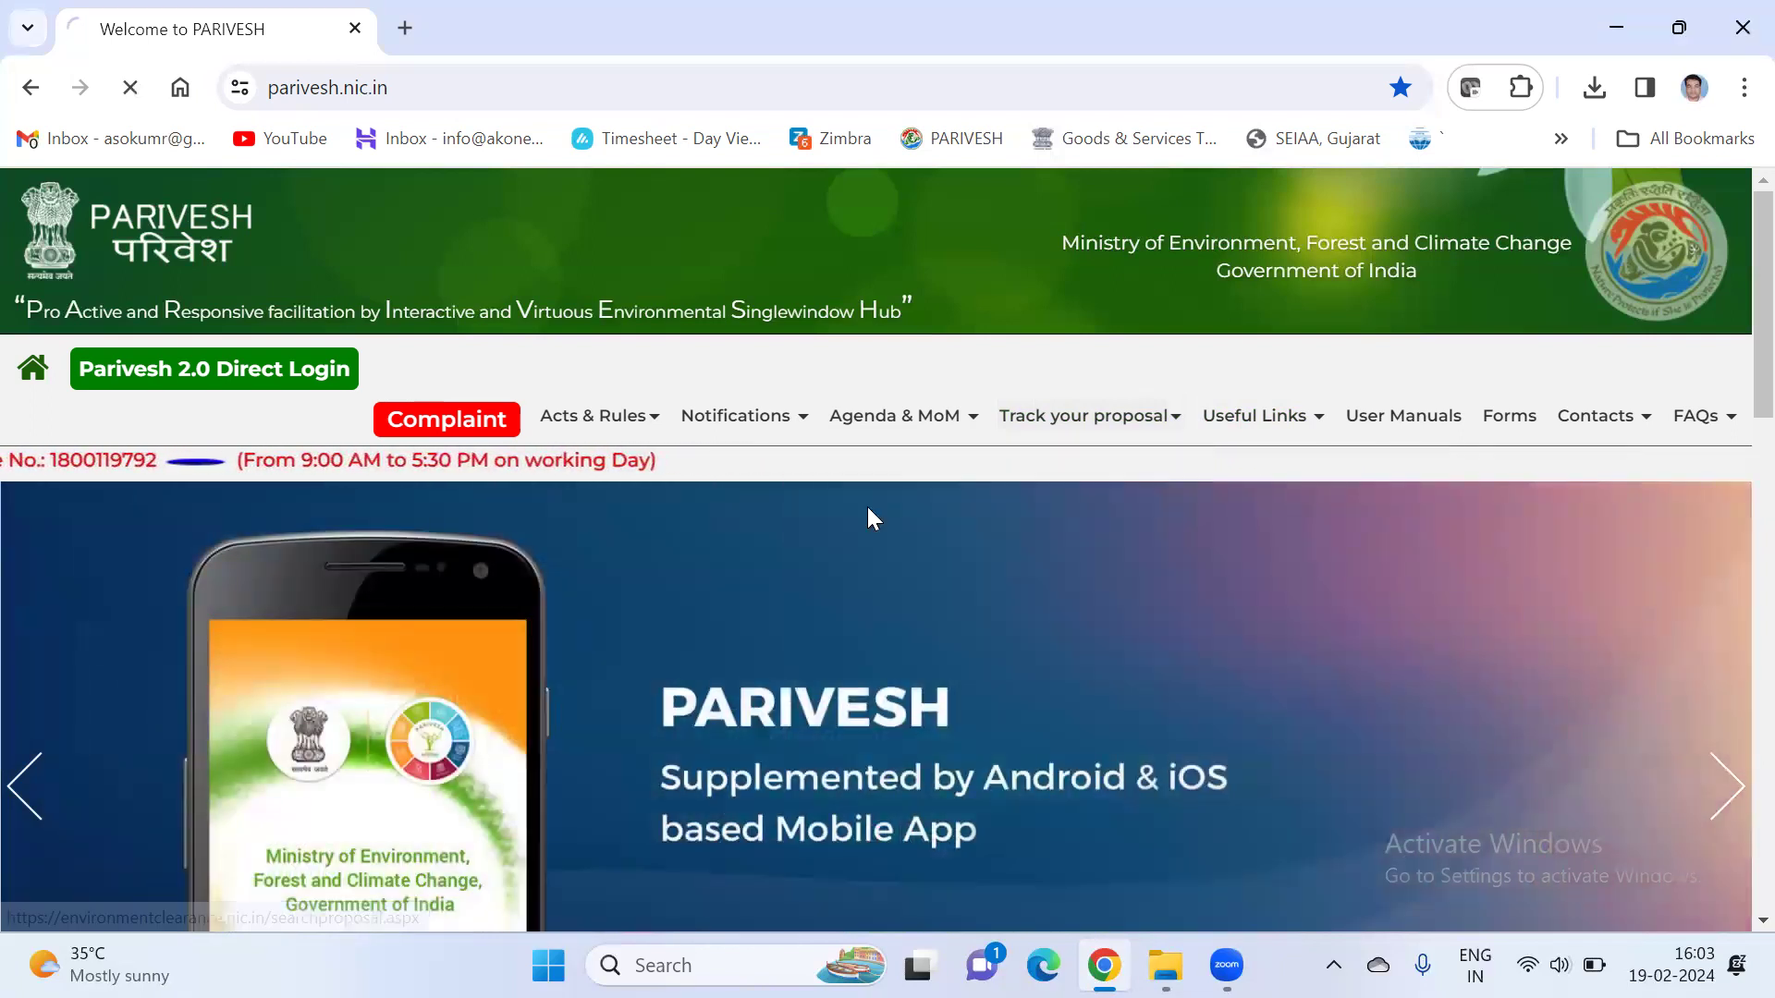
scroll(405, 683, down, 5)
scroll(428, 614, up, 5)
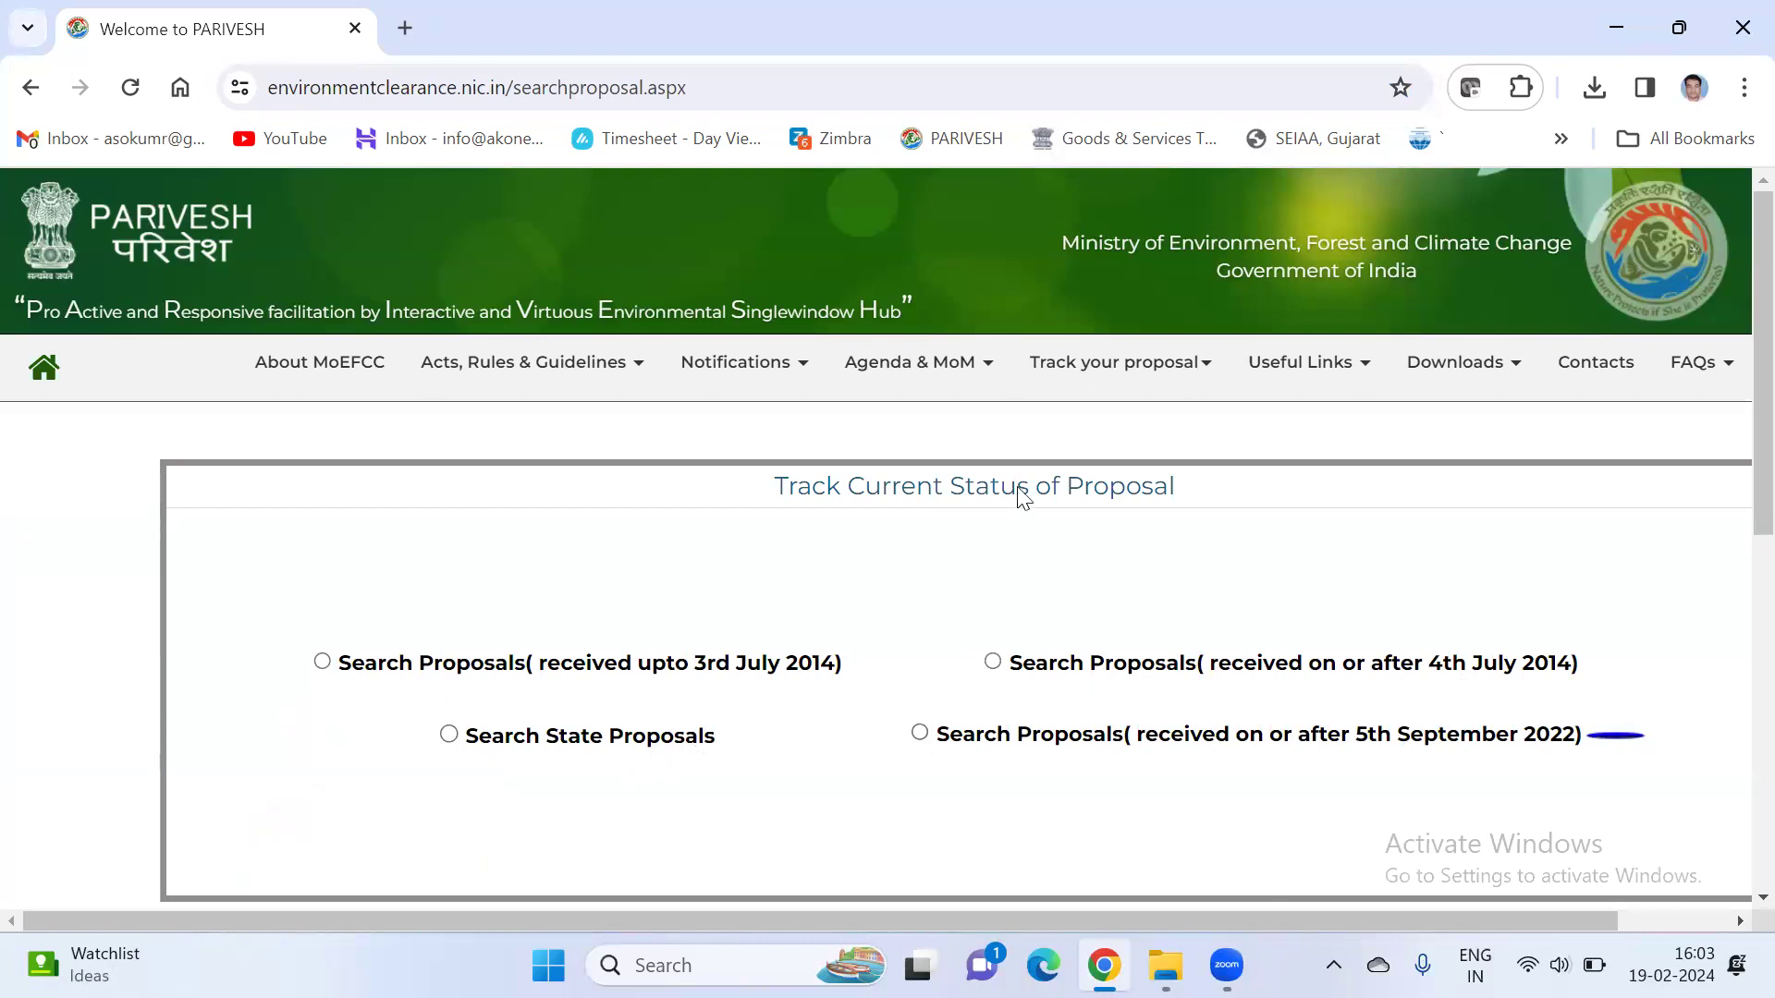
mouse_move(821, 465)
click(919, 736)
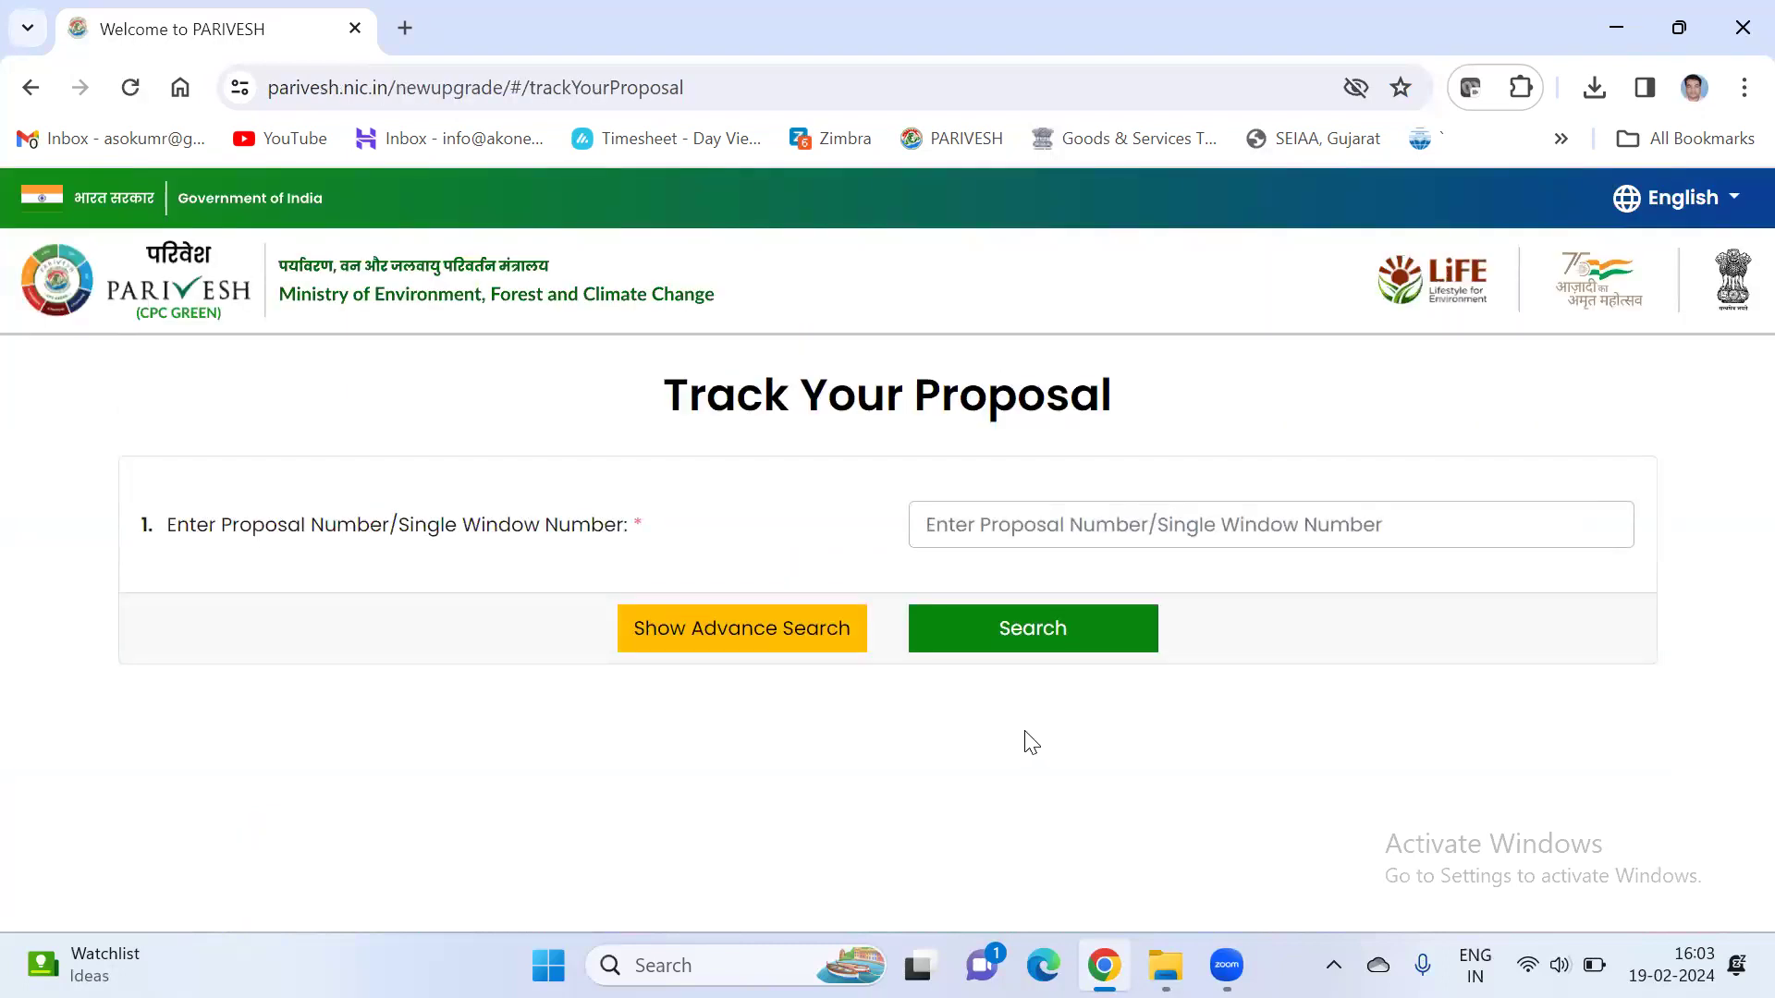
- Search for proposal number 432345 on the Track Your Proposal form
click(955, 515)
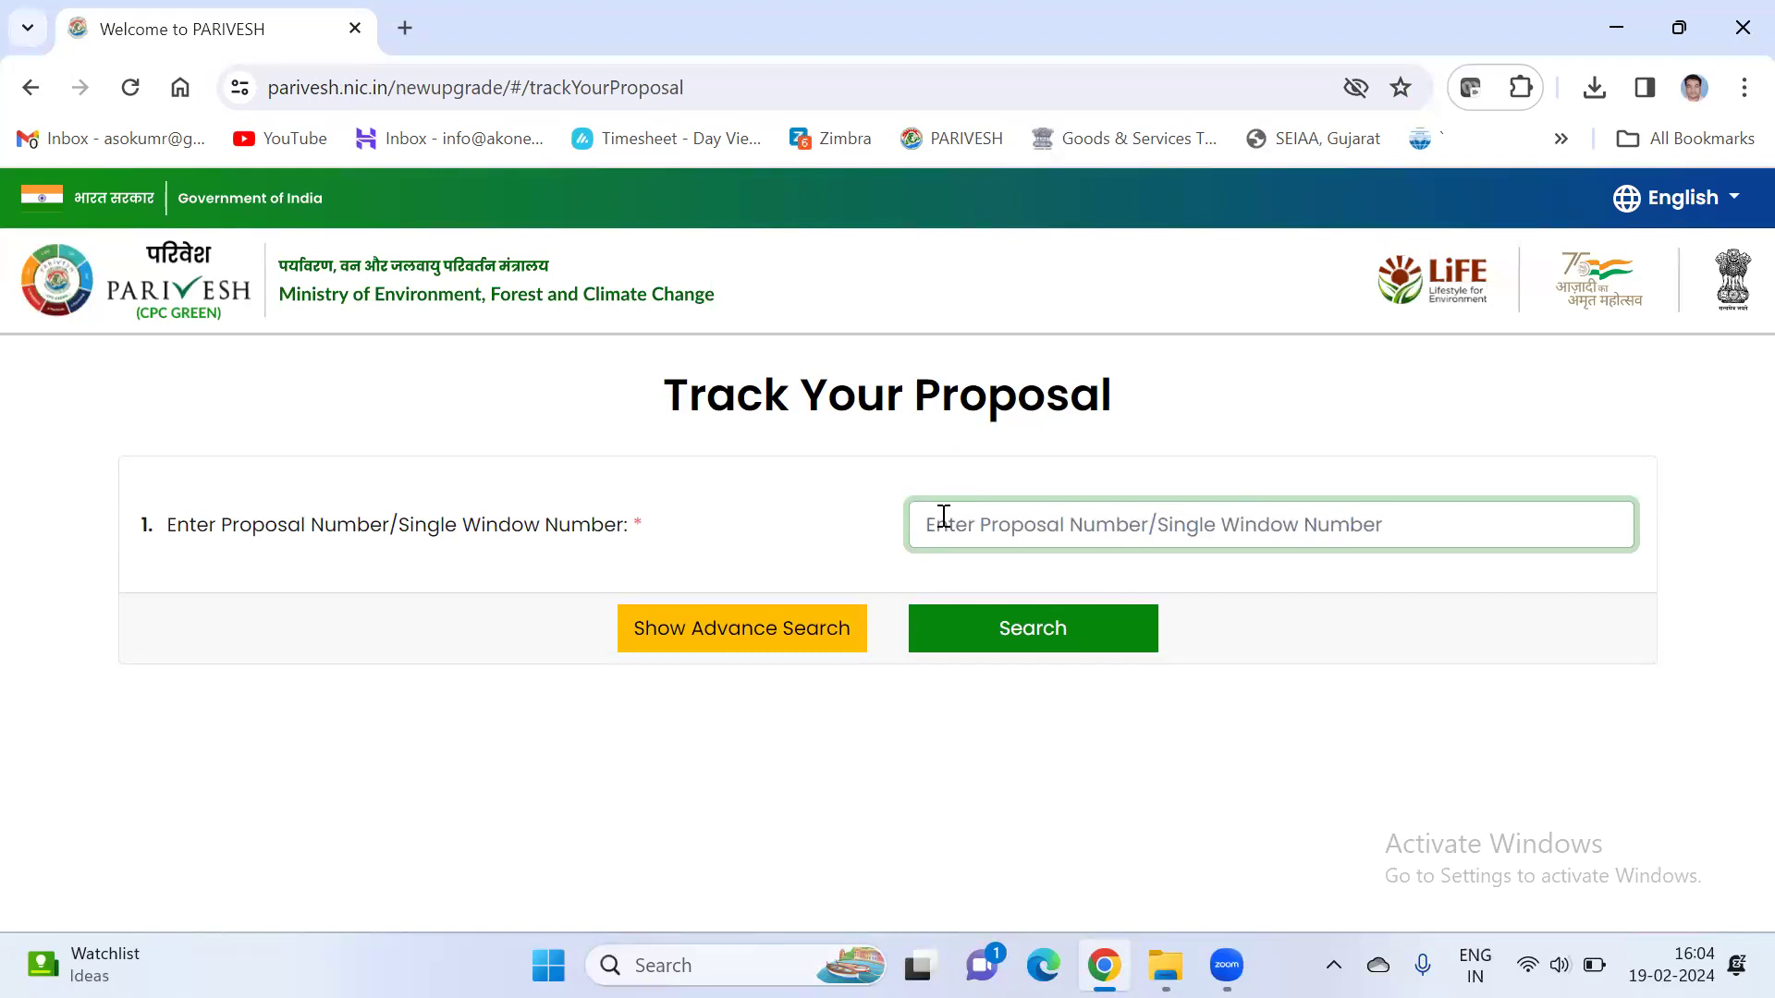
text(432345)
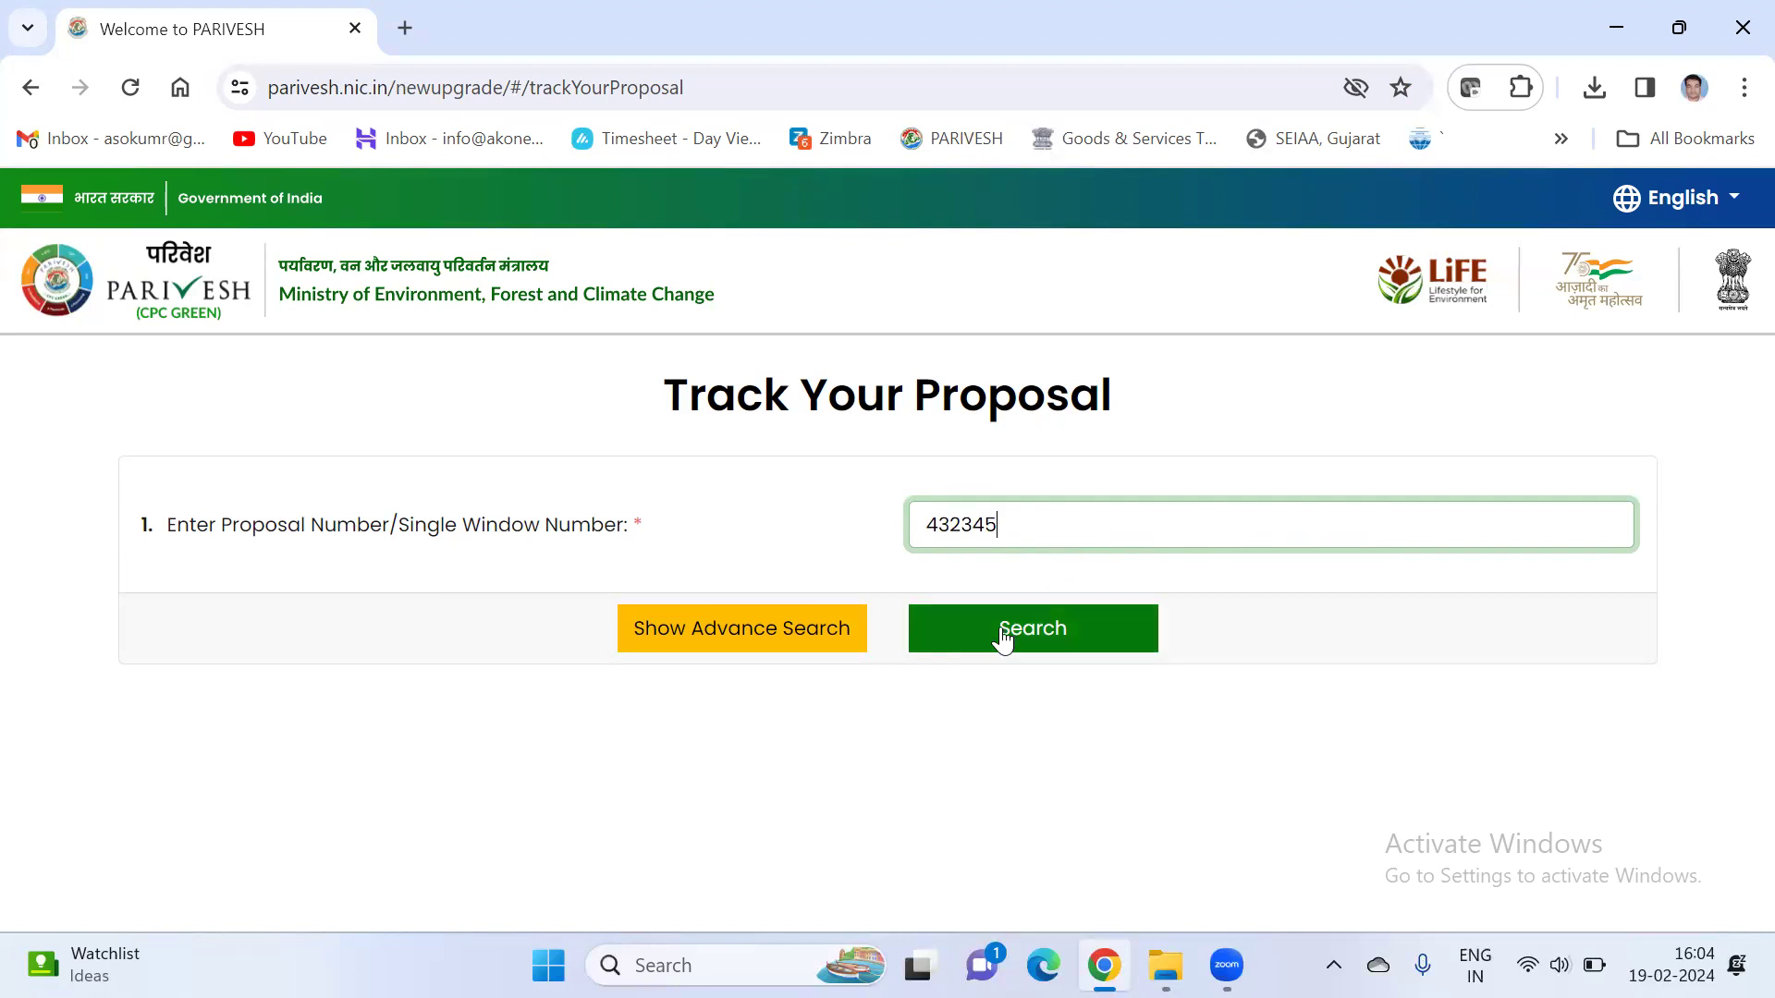
click(1000, 626)
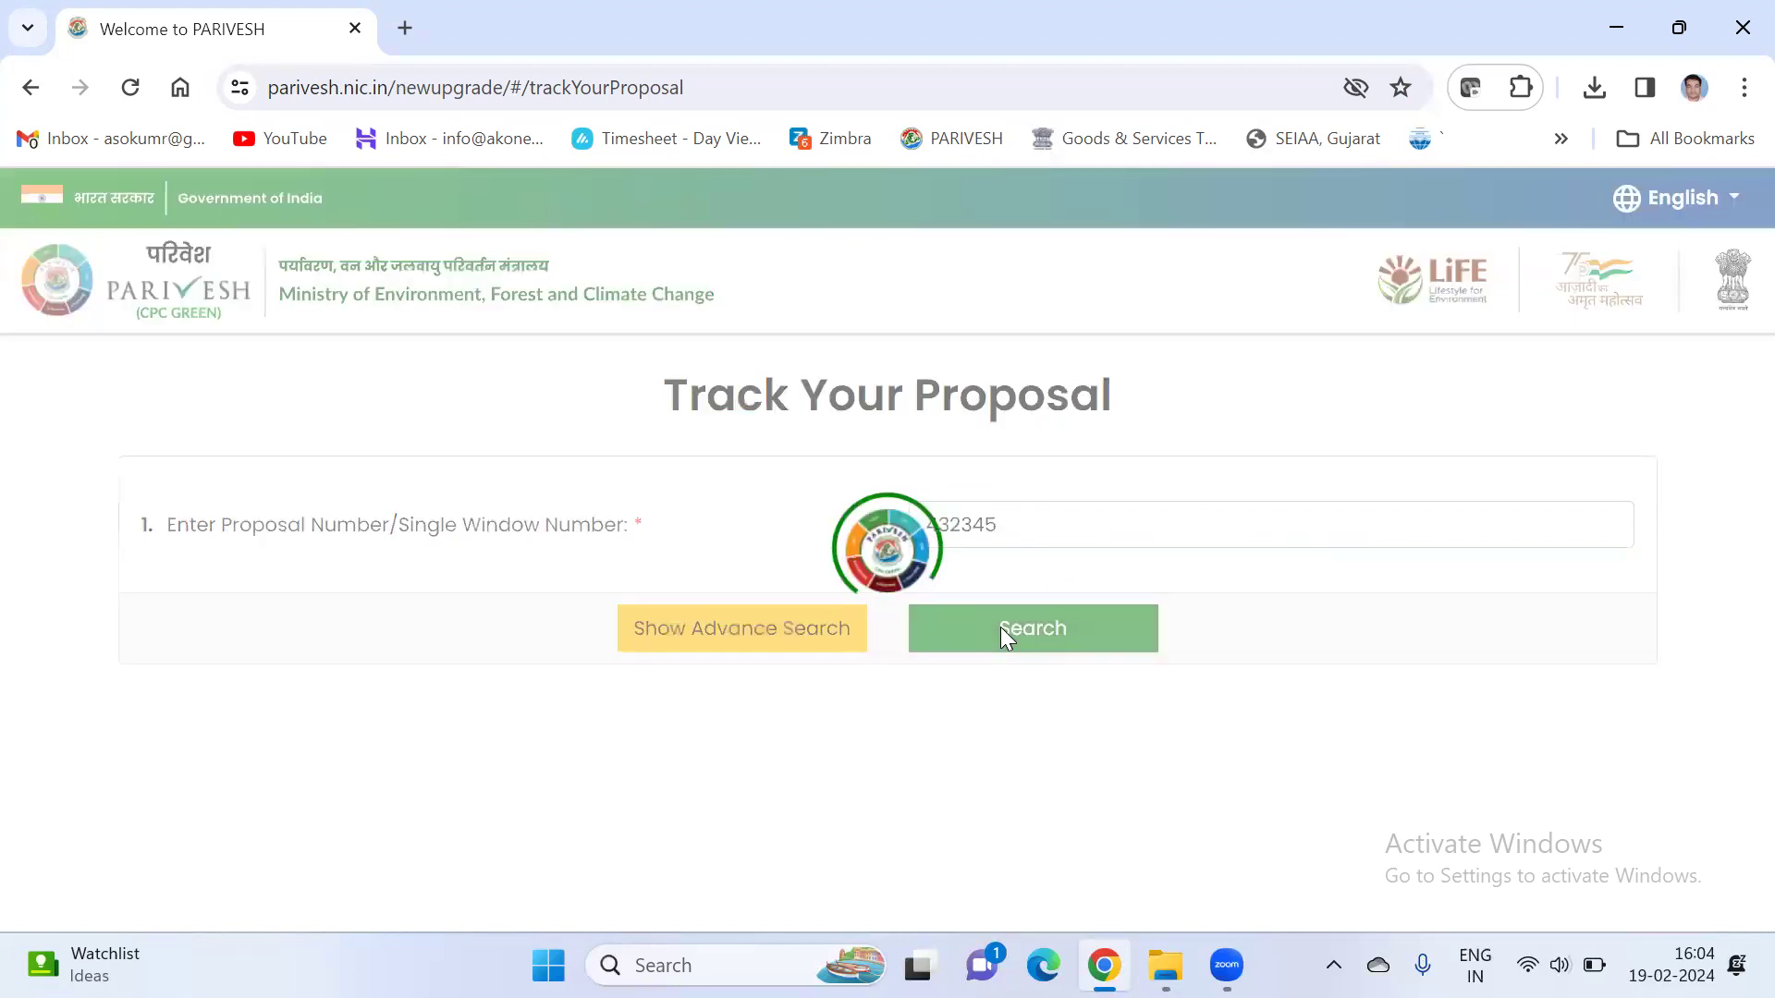
- Confirm proposal SIA/MP/INFRA2/432345/2023 shows status EDS REPLIED in the List of Proposals
scroll(1042, 535, down, 5)
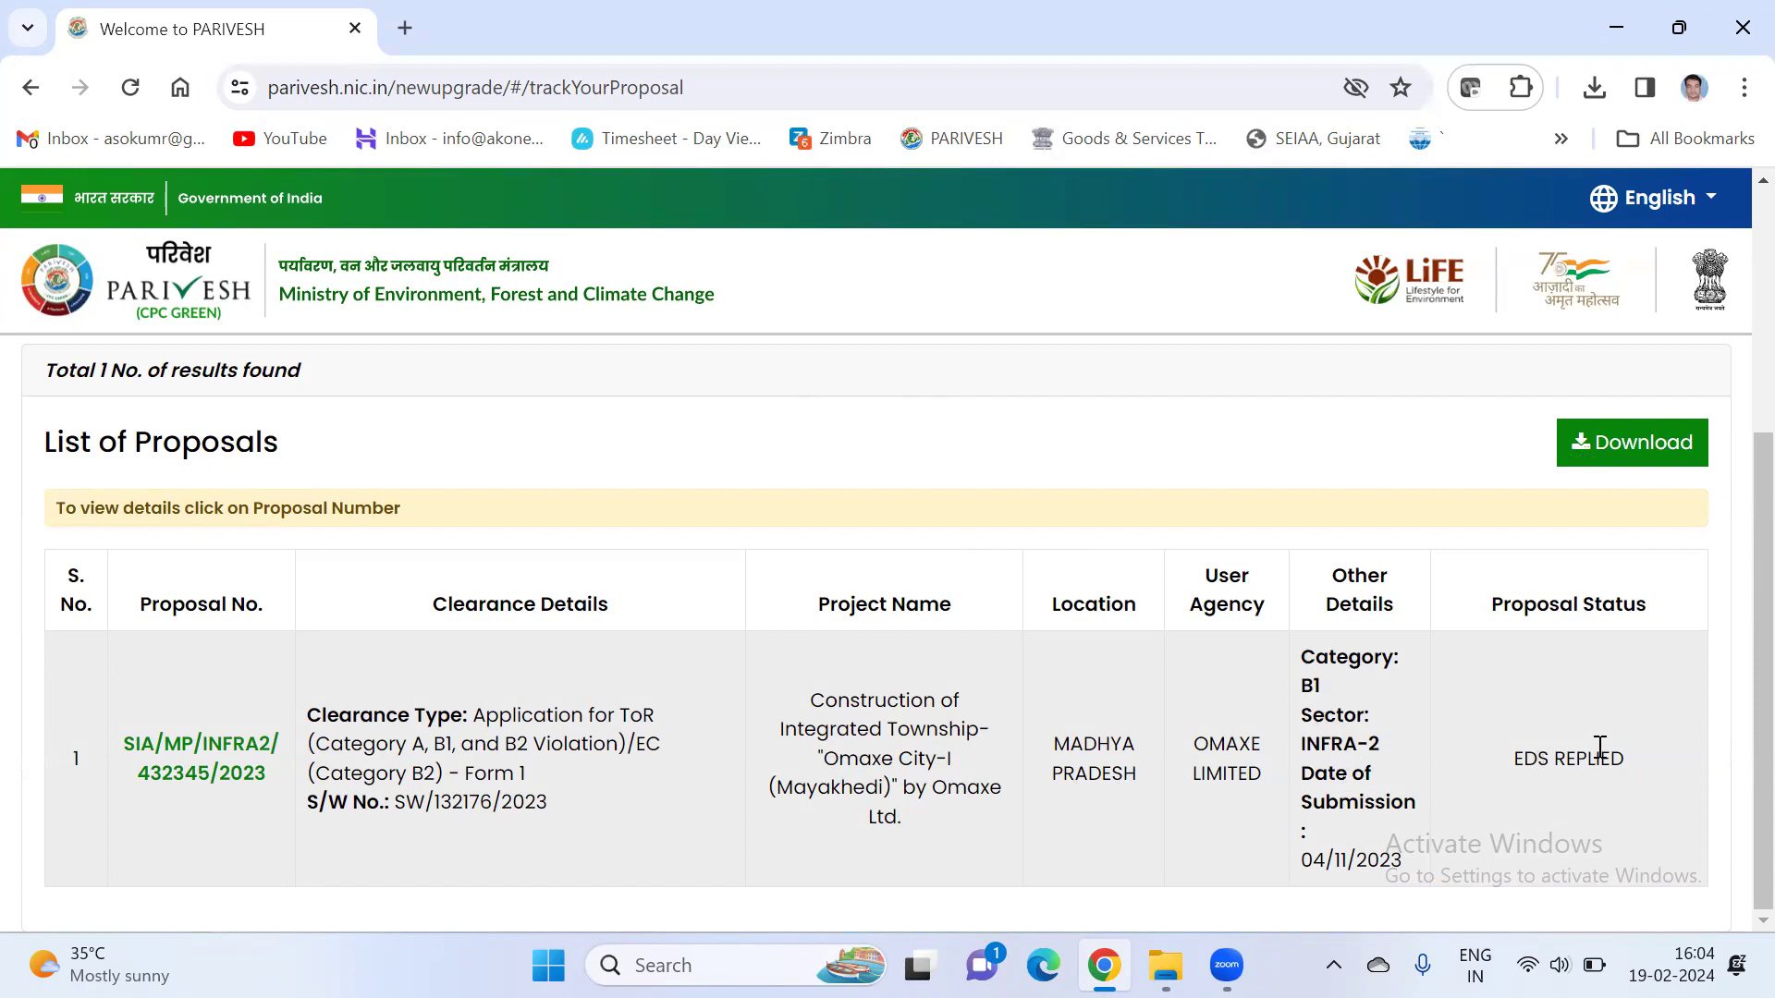
triple_click(1512, 610)
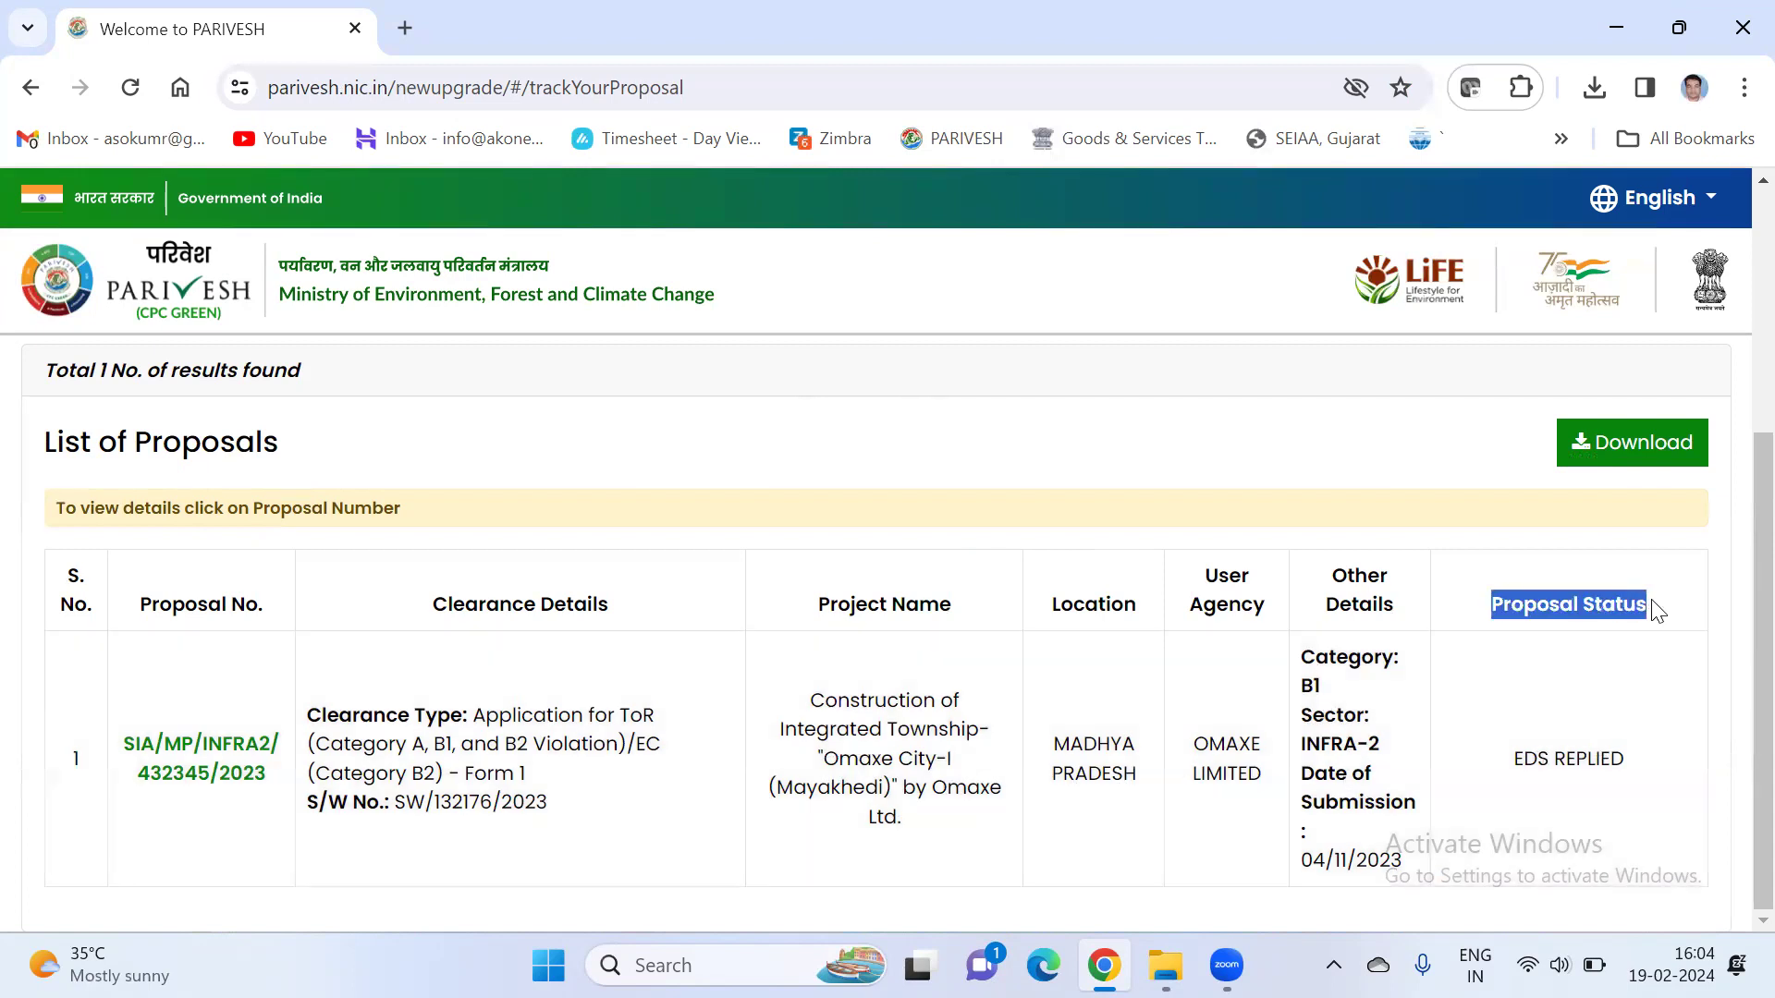
drag(1516, 759, 1644, 756)
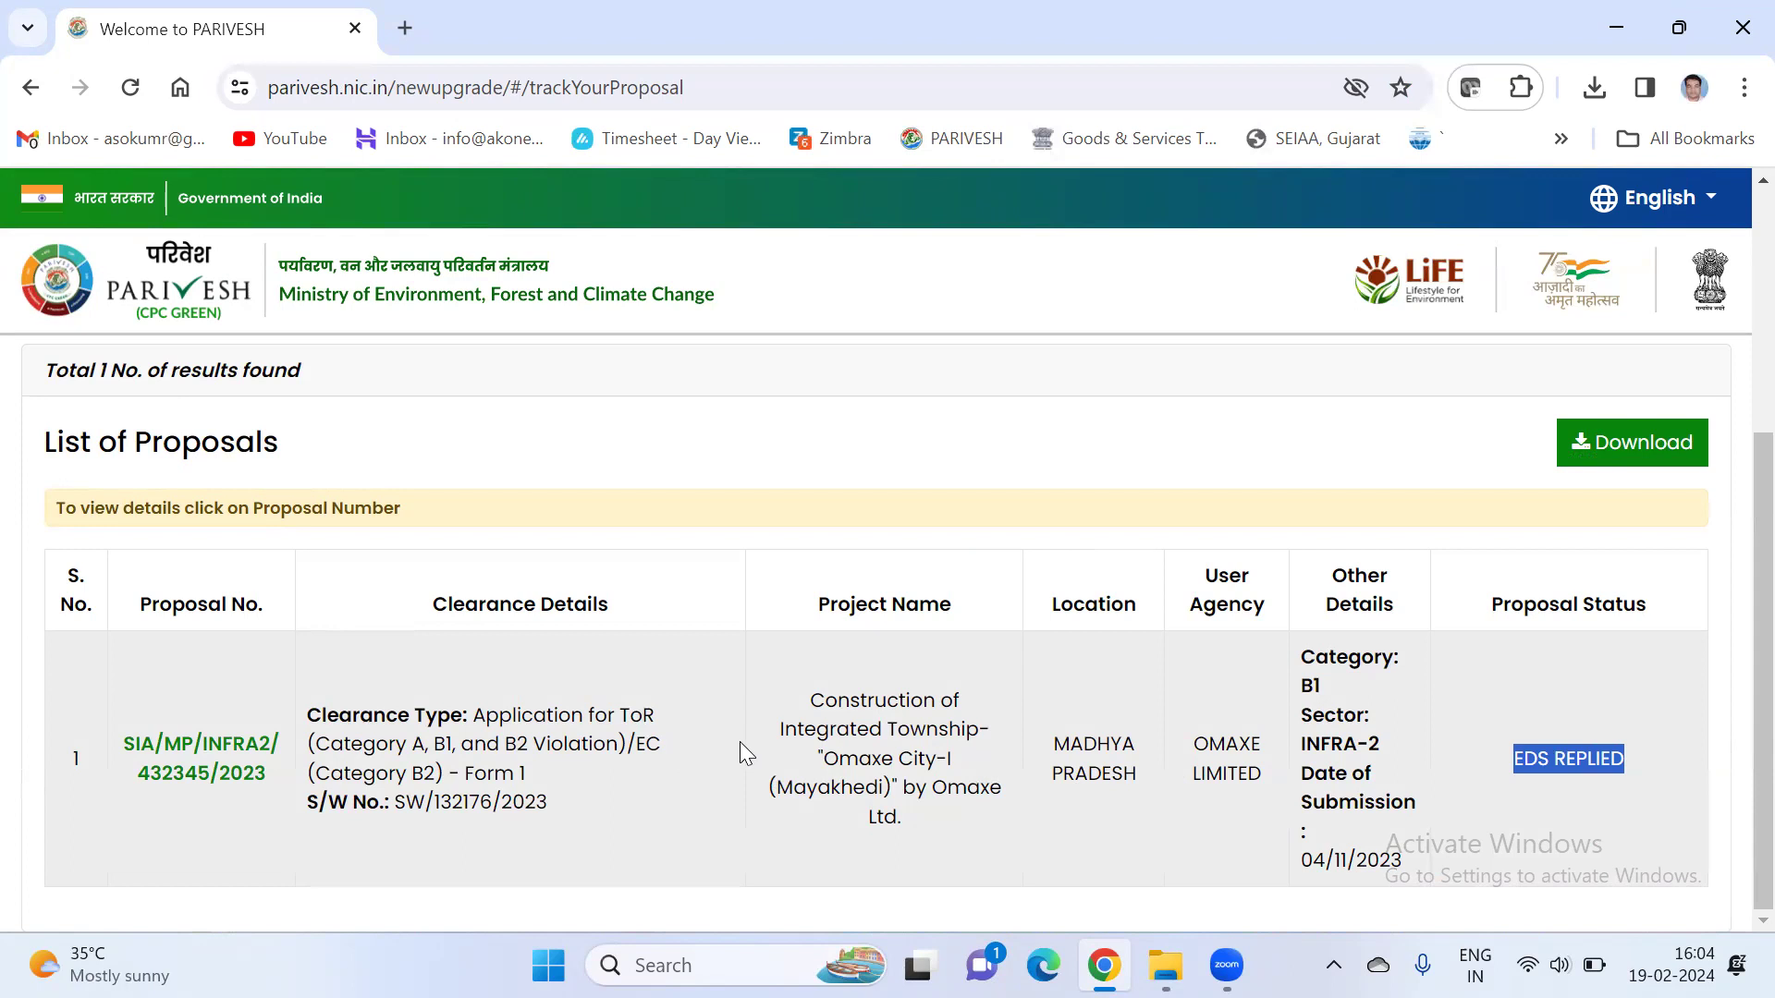
click(1599, 753)
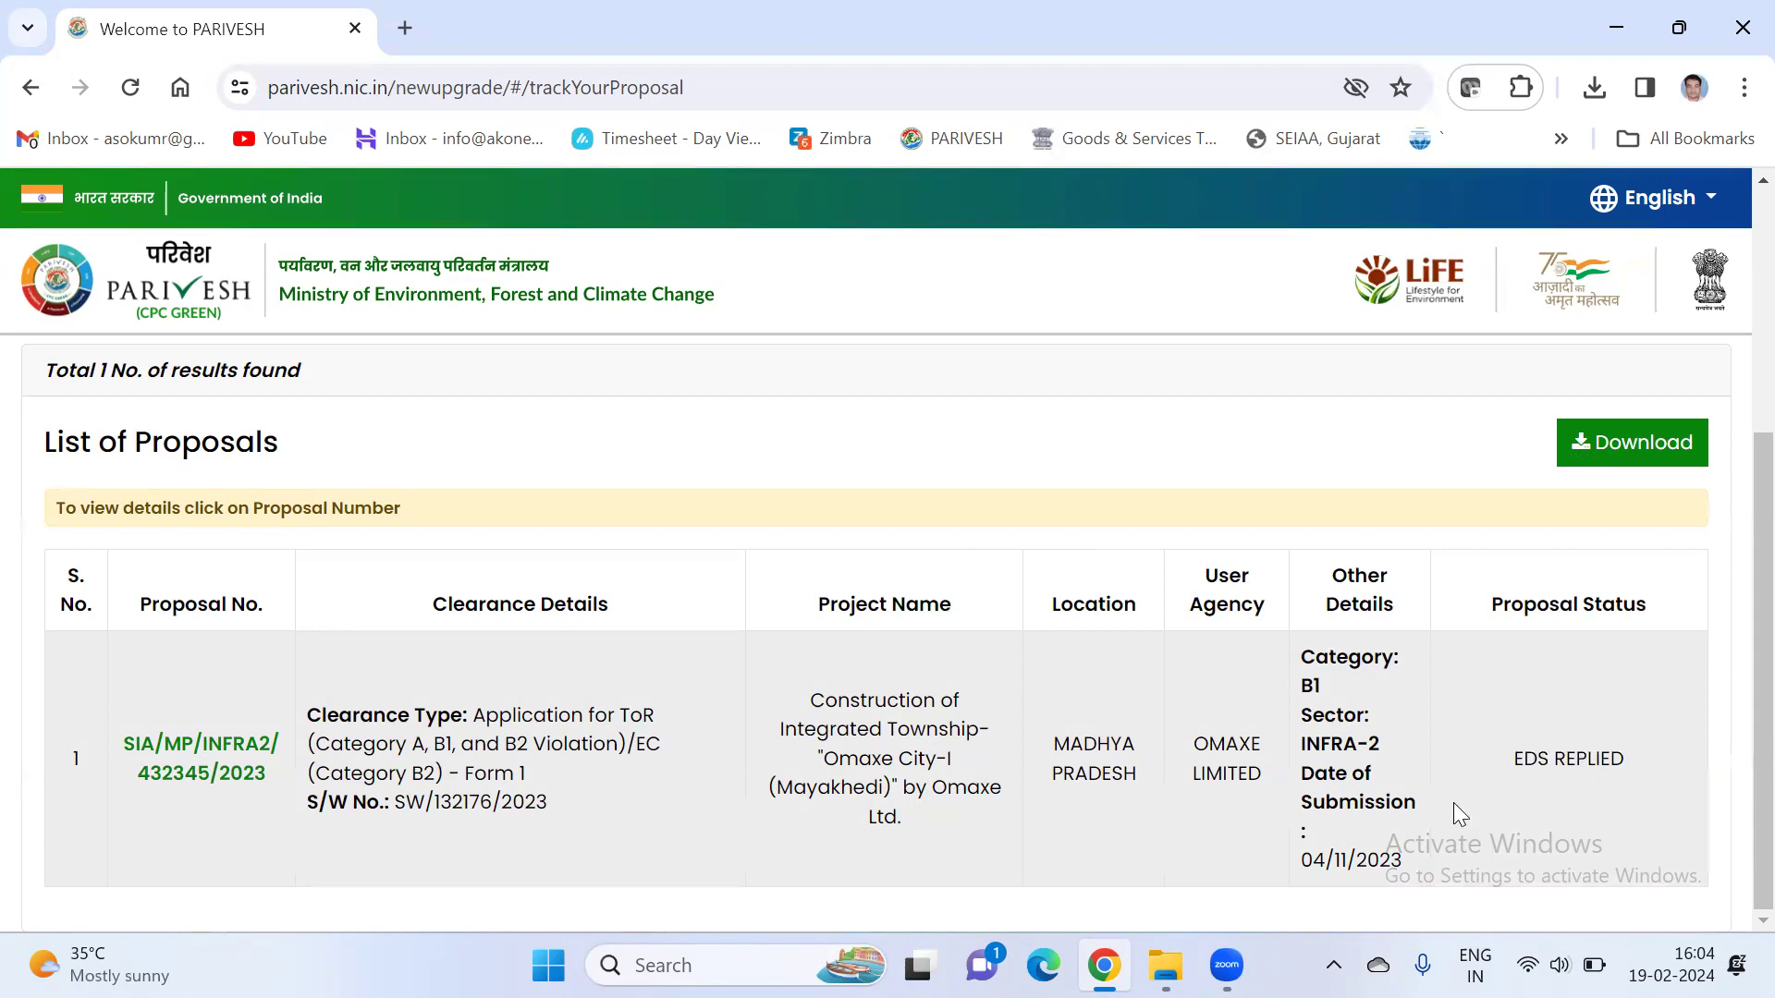
- Download the List of Proposals as an xlsx spreadsheet
scroll(803, 792, up, 4)
scroll(578, 716, down, 4)
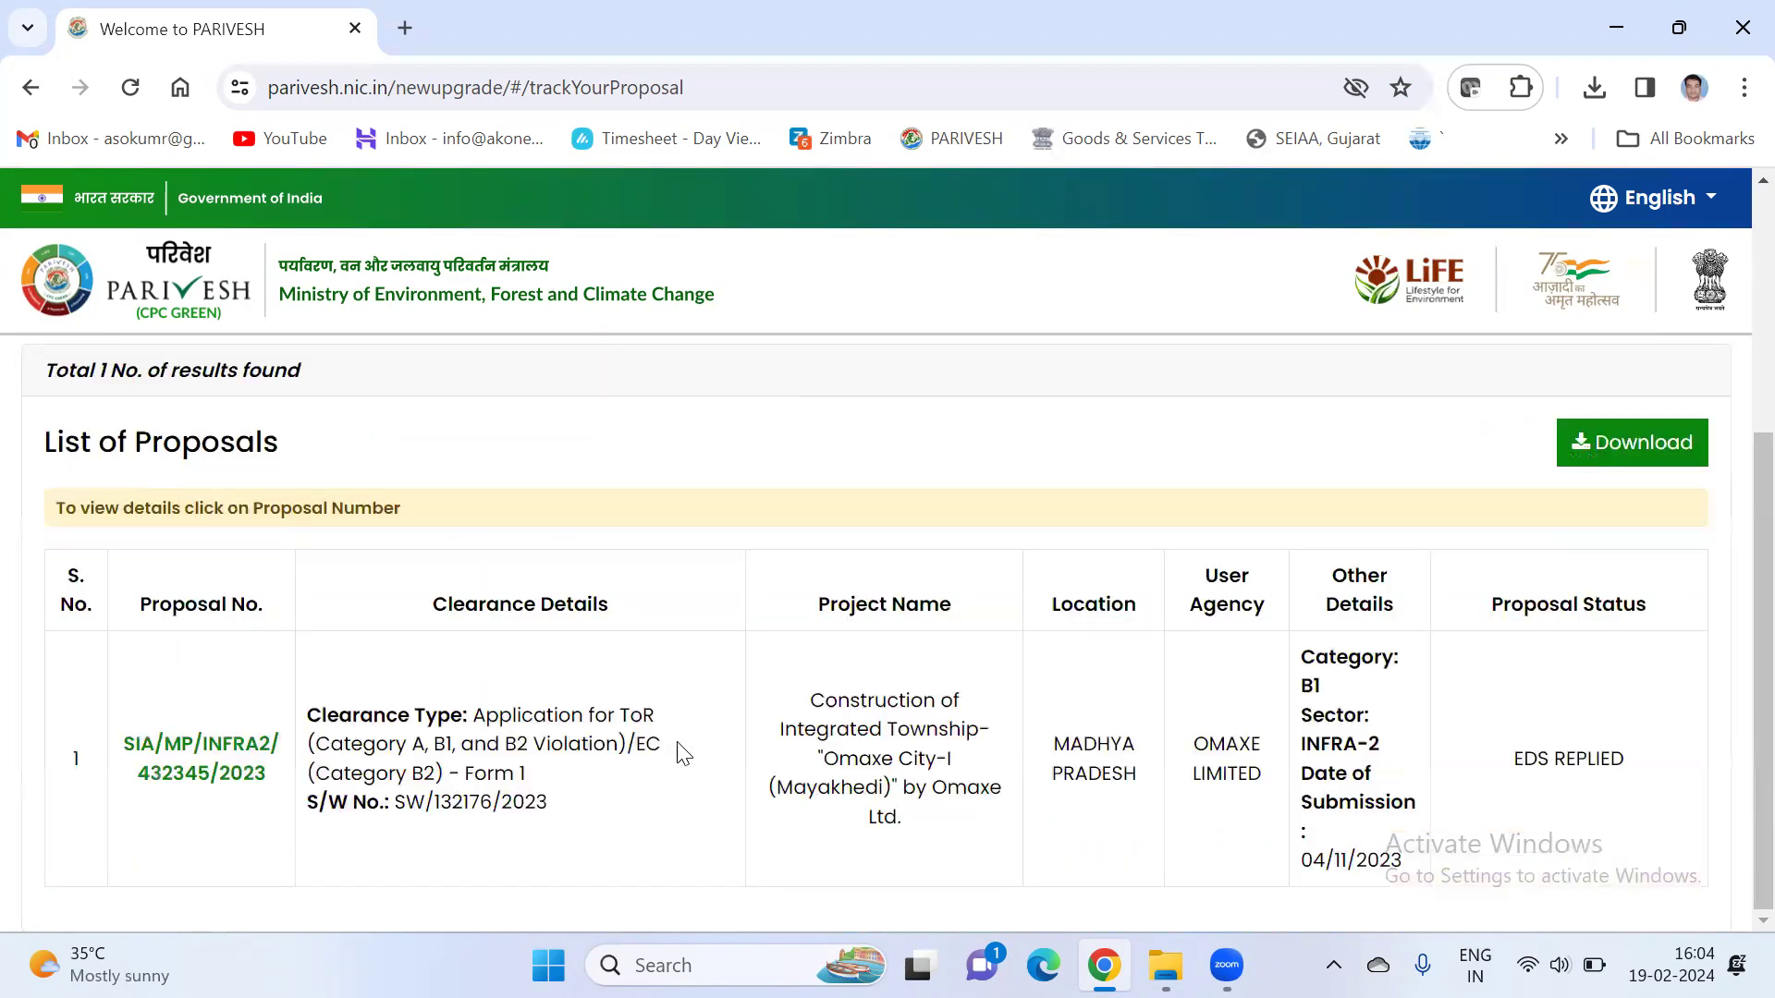
click(1677, 457)
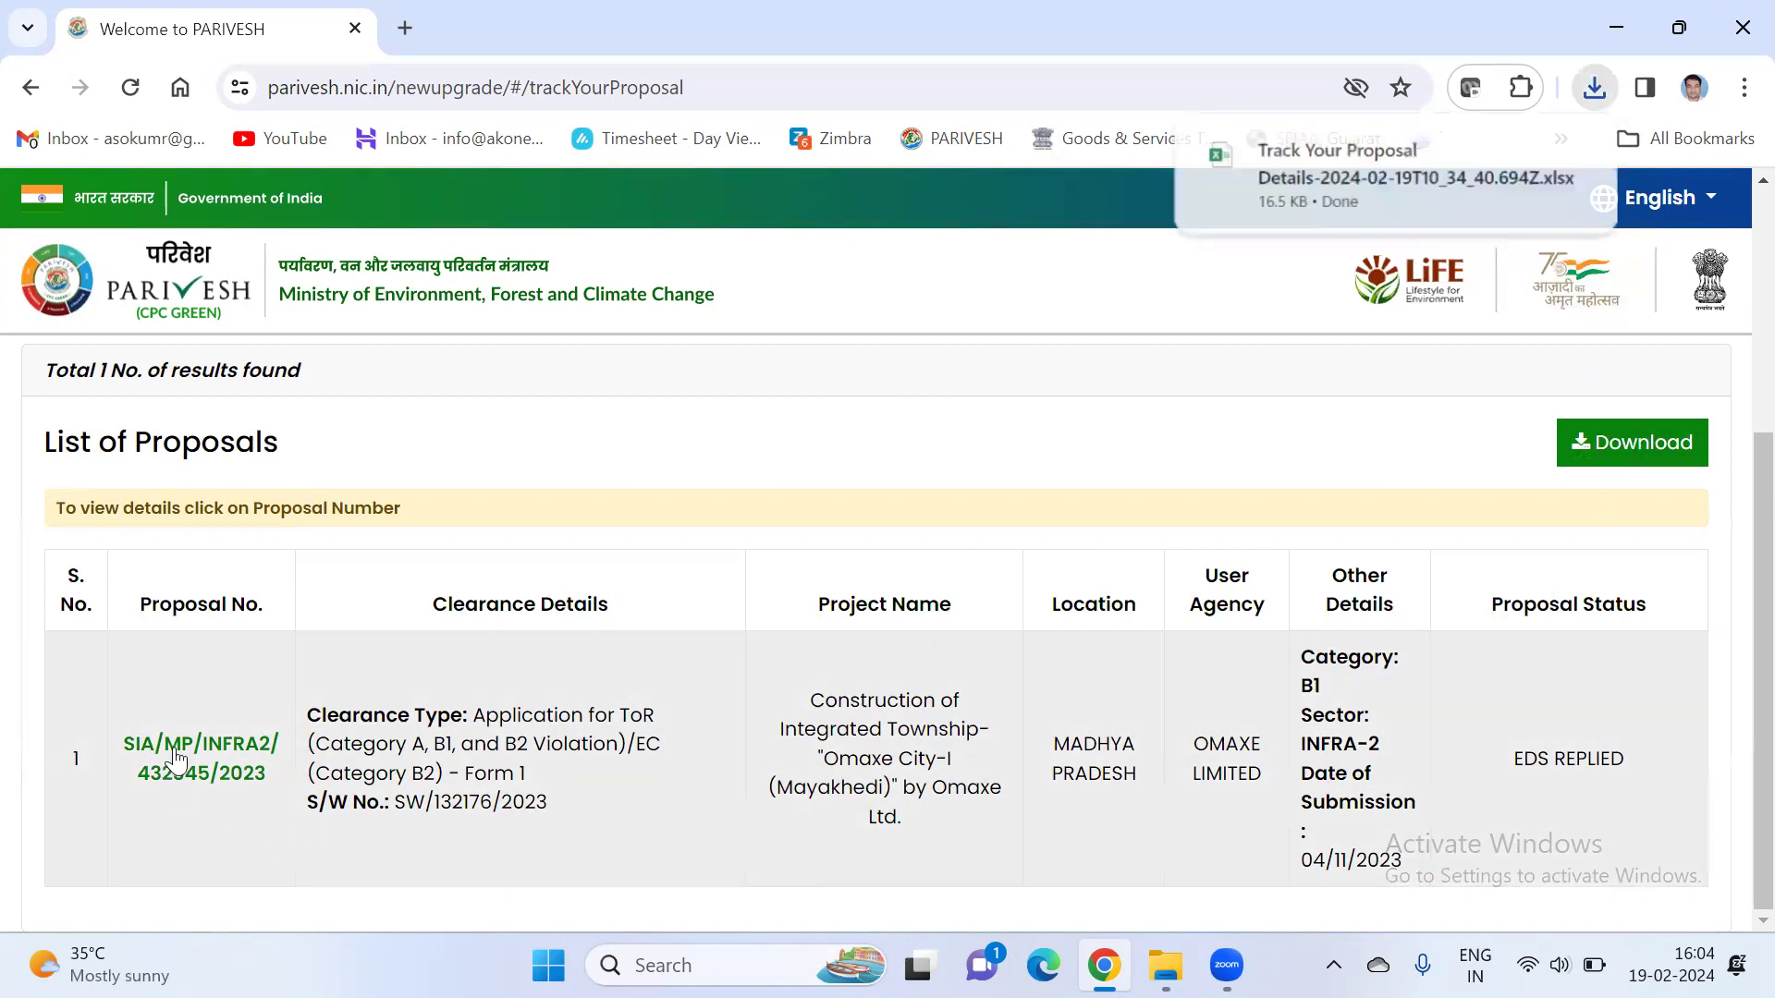
- Open the Proposal Details page and highlight the Fresh ToR and 8(a) Building / Construction values
click(173, 758)
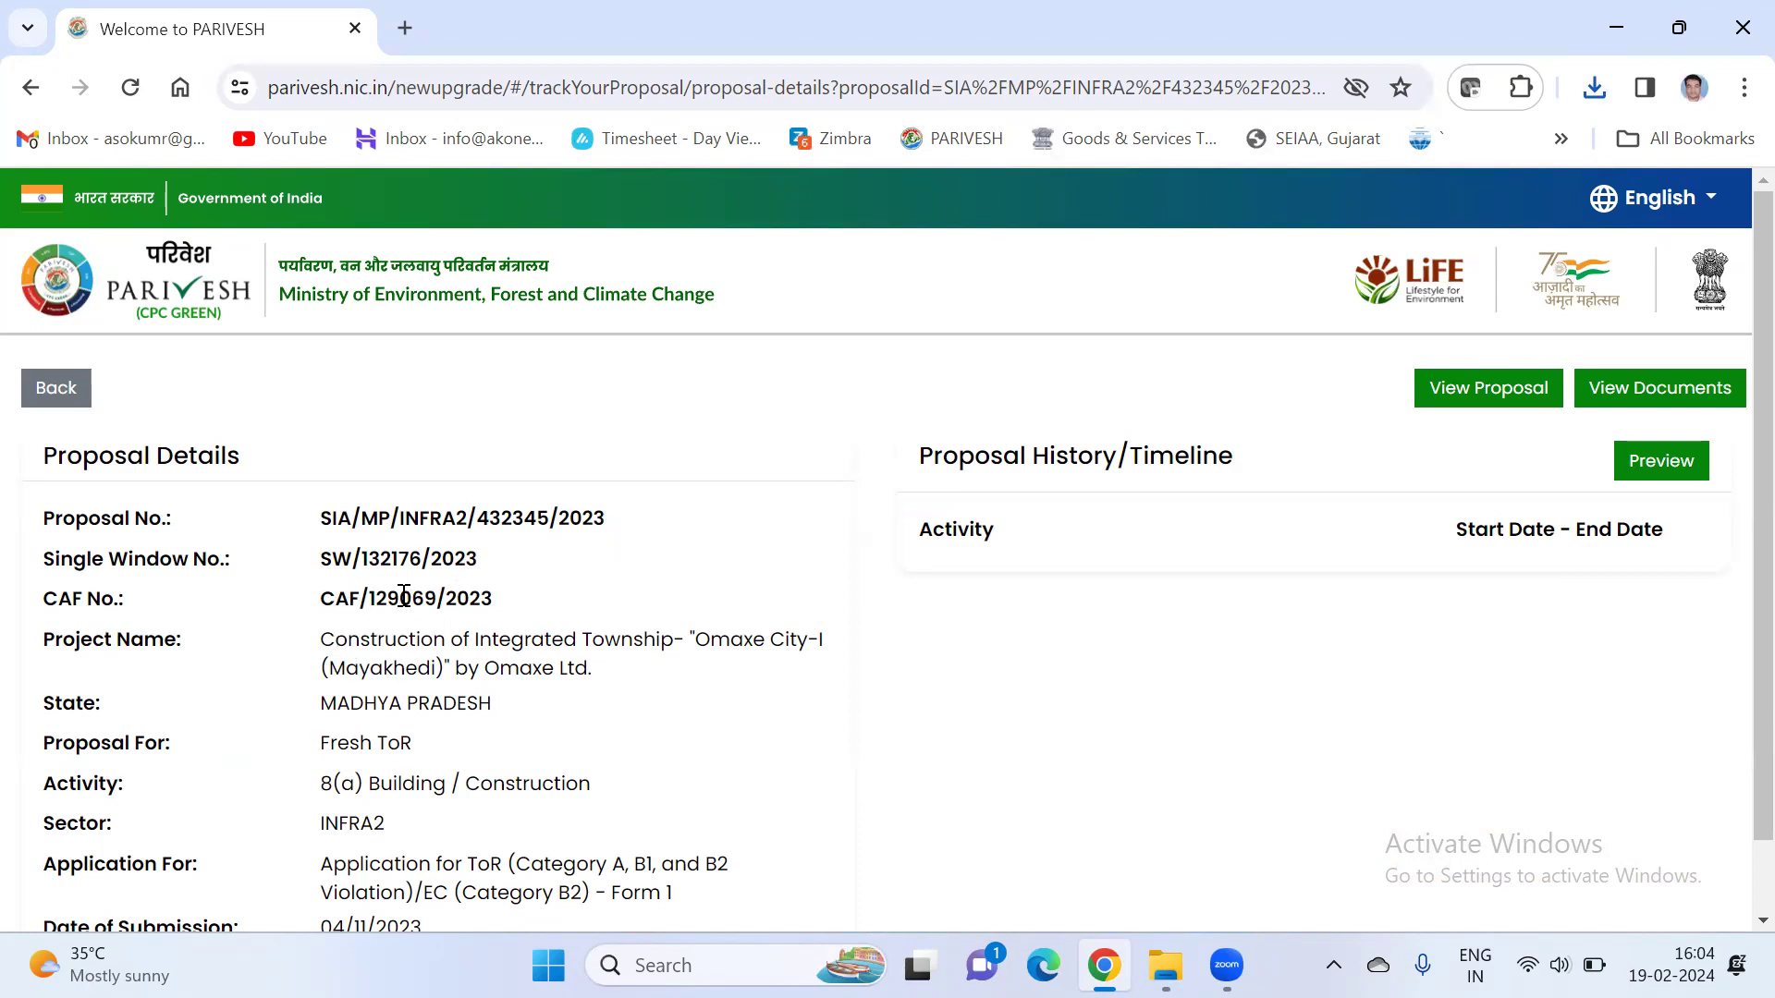
scroll(503, 614, down, 1)
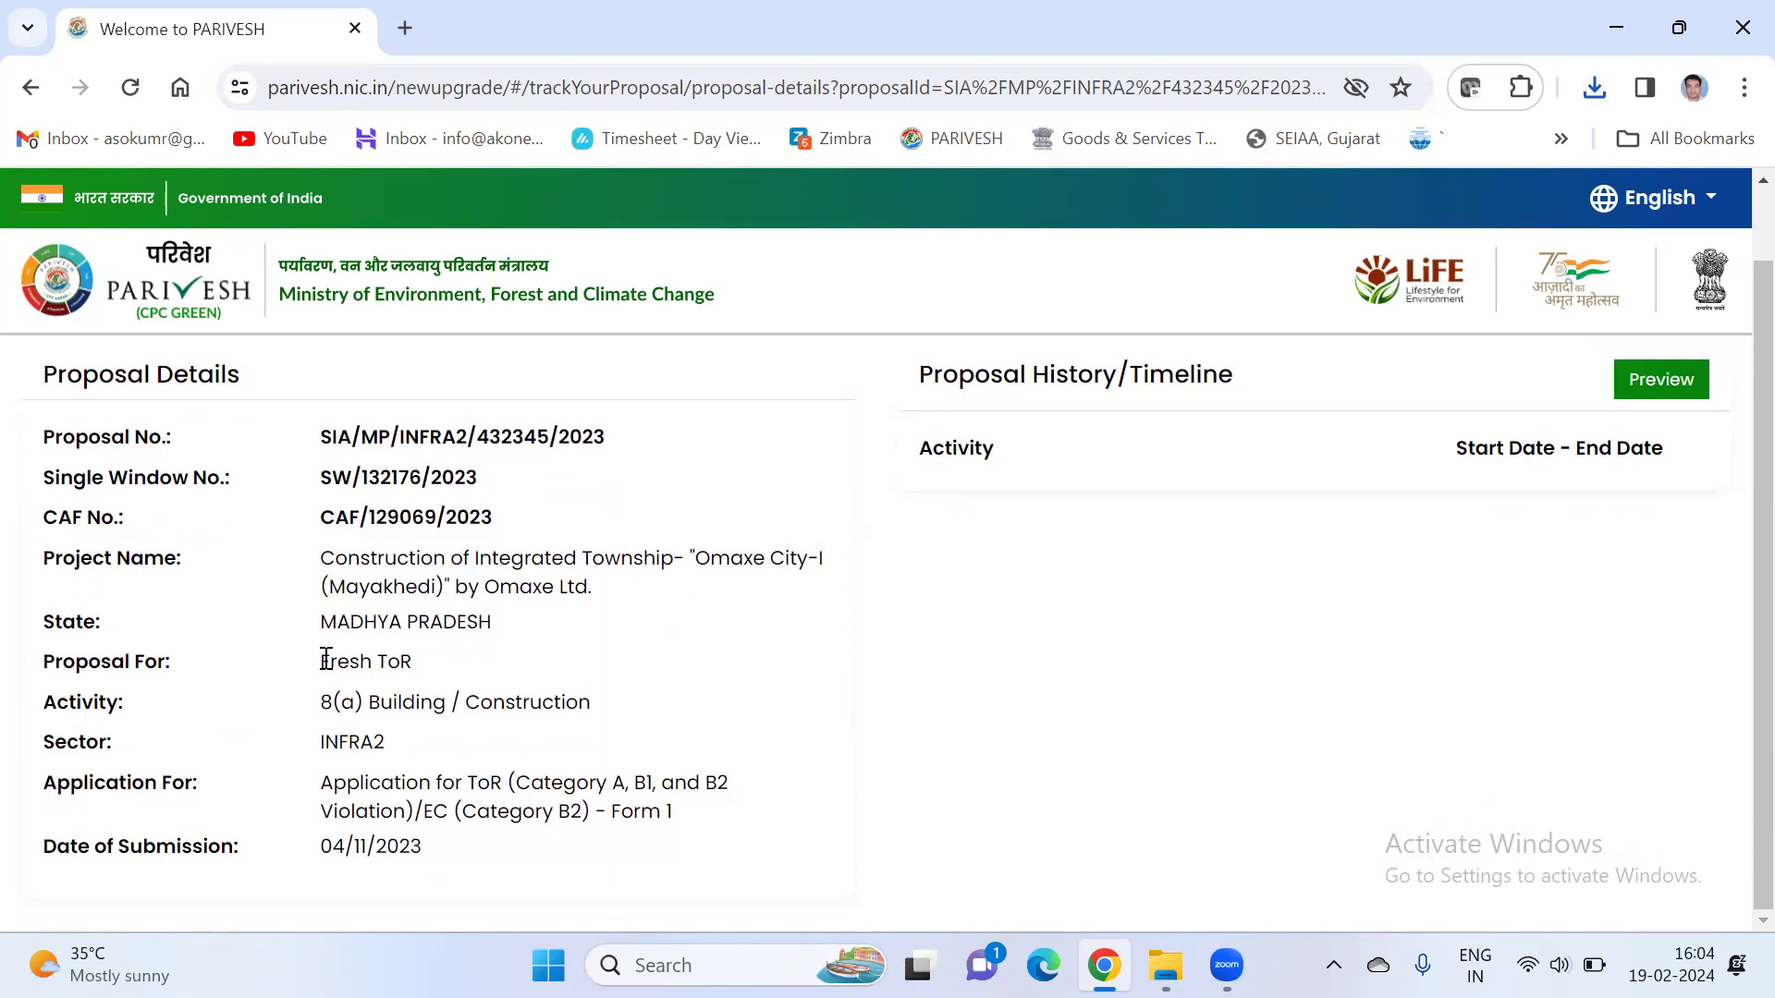
drag(326, 659, 439, 677)
drag(320, 709, 566, 709)
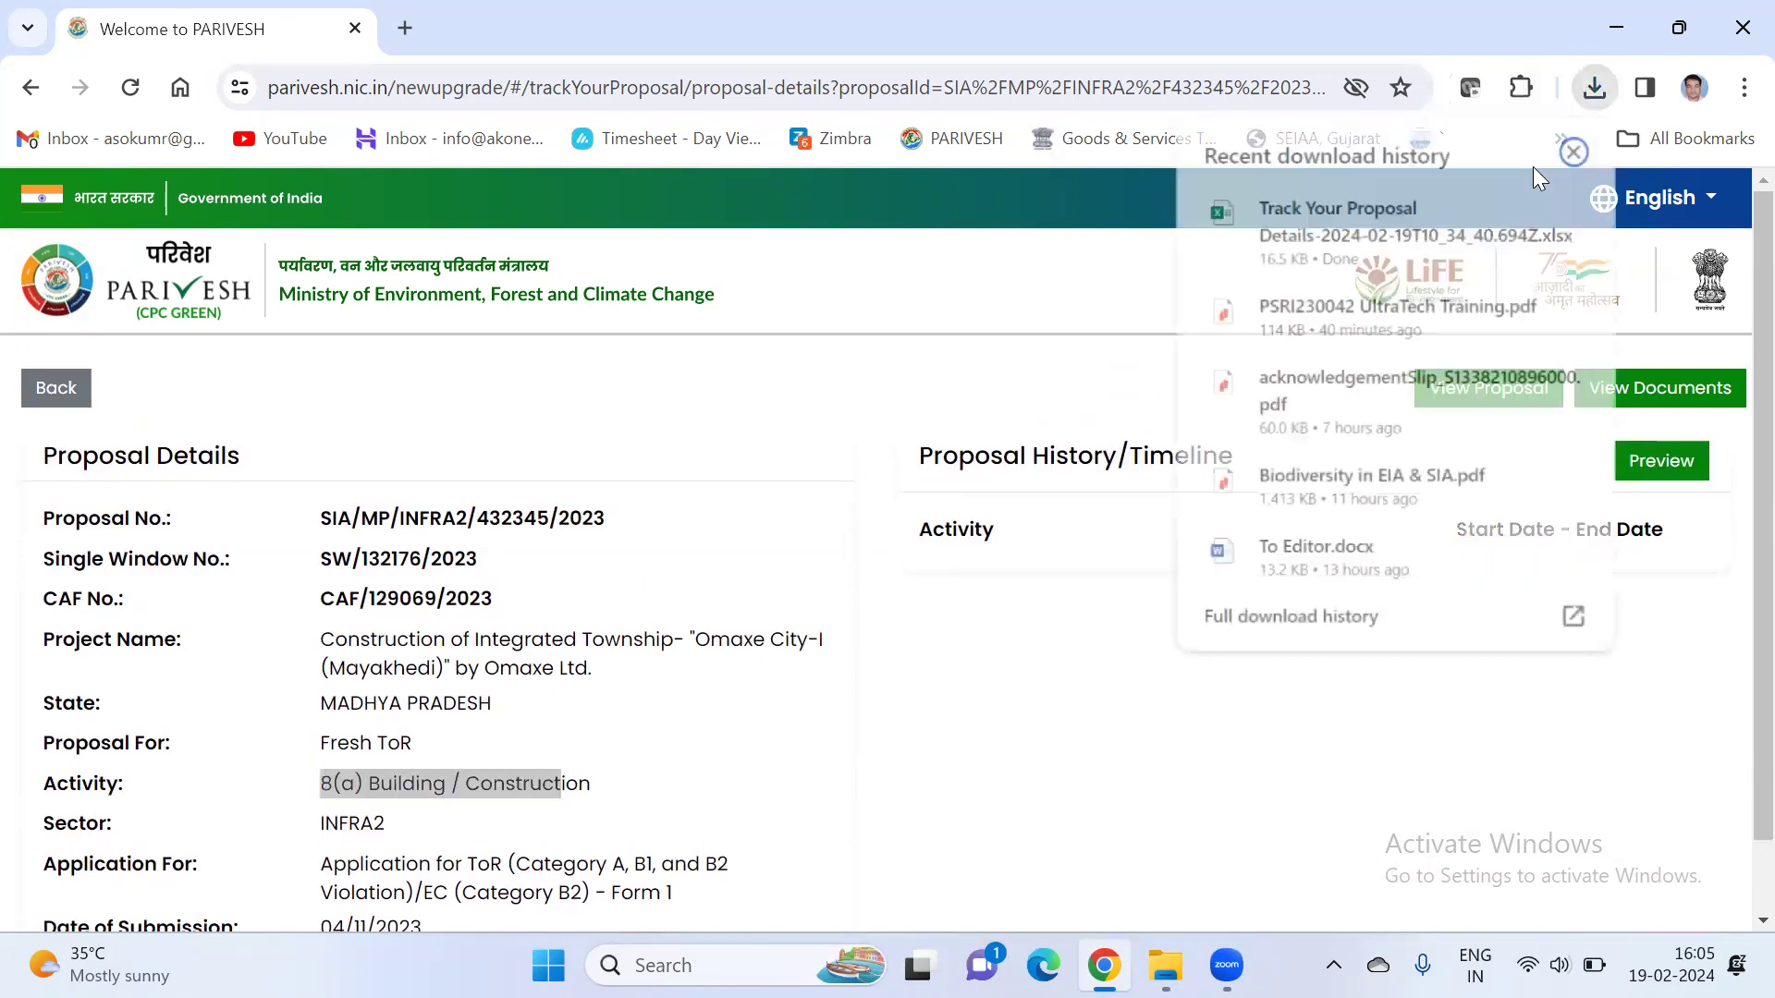
- Open the downloaded Track Your Proposal Details xlsx in a maximized Excel window
click(1389, 228)
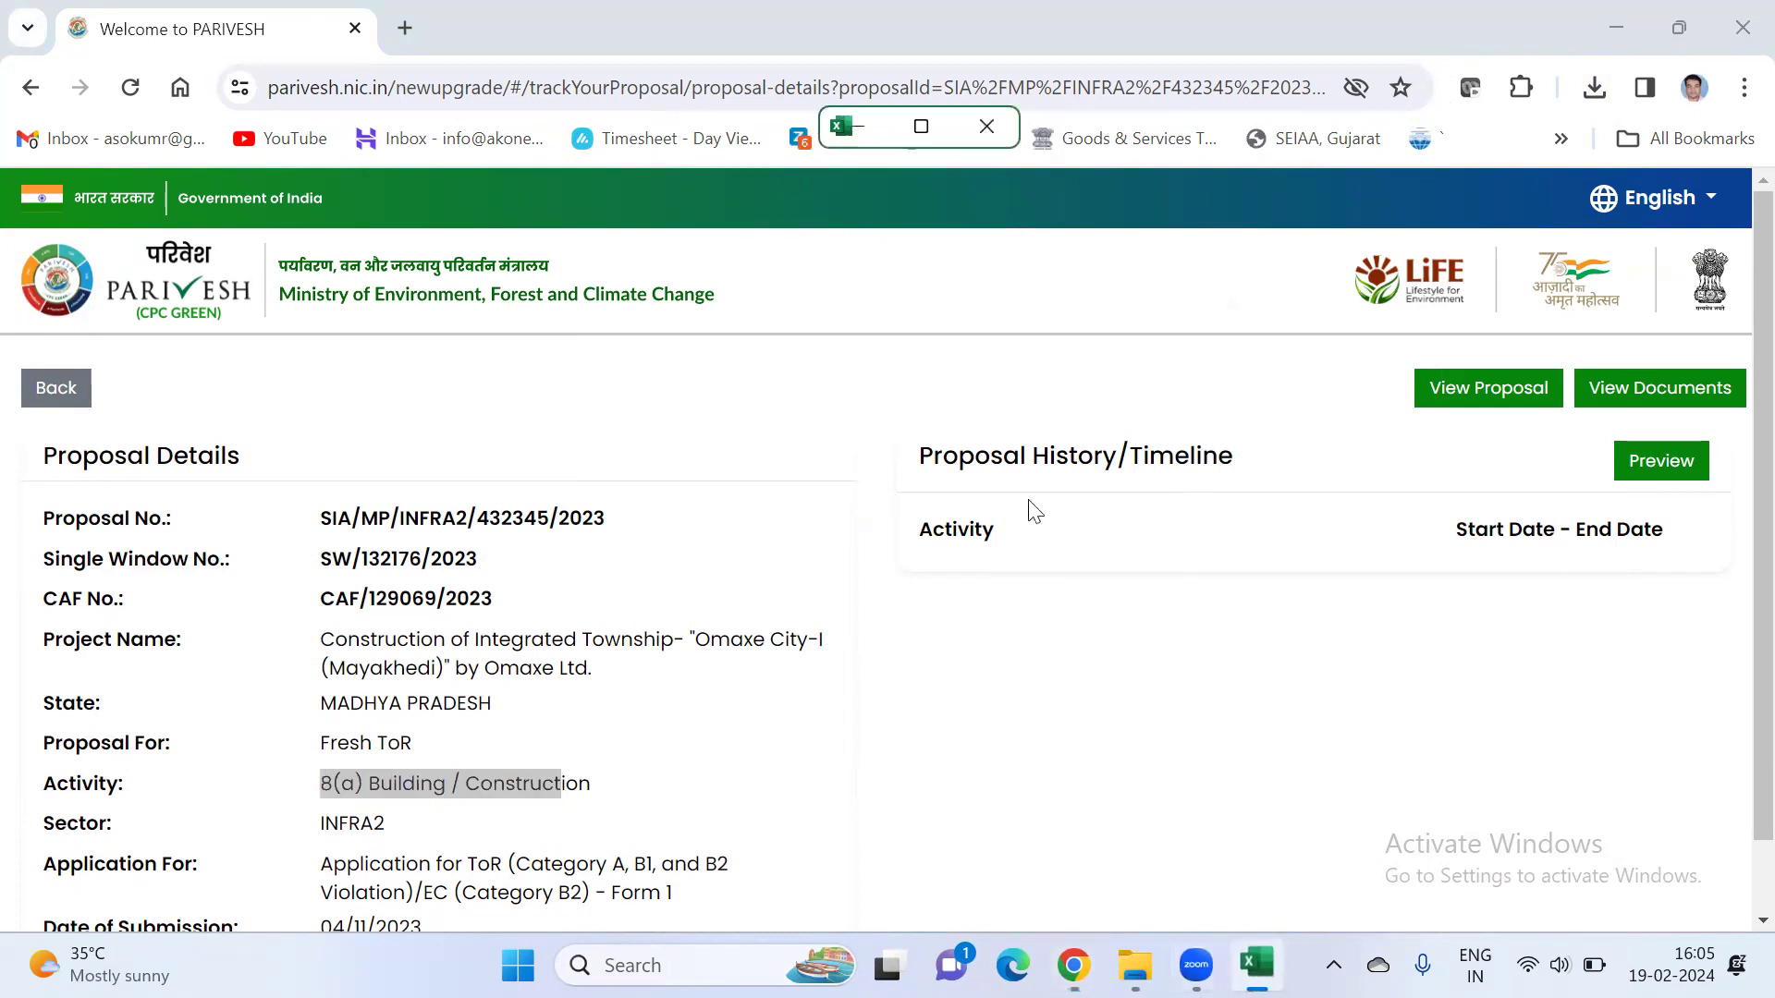
click(919, 130)
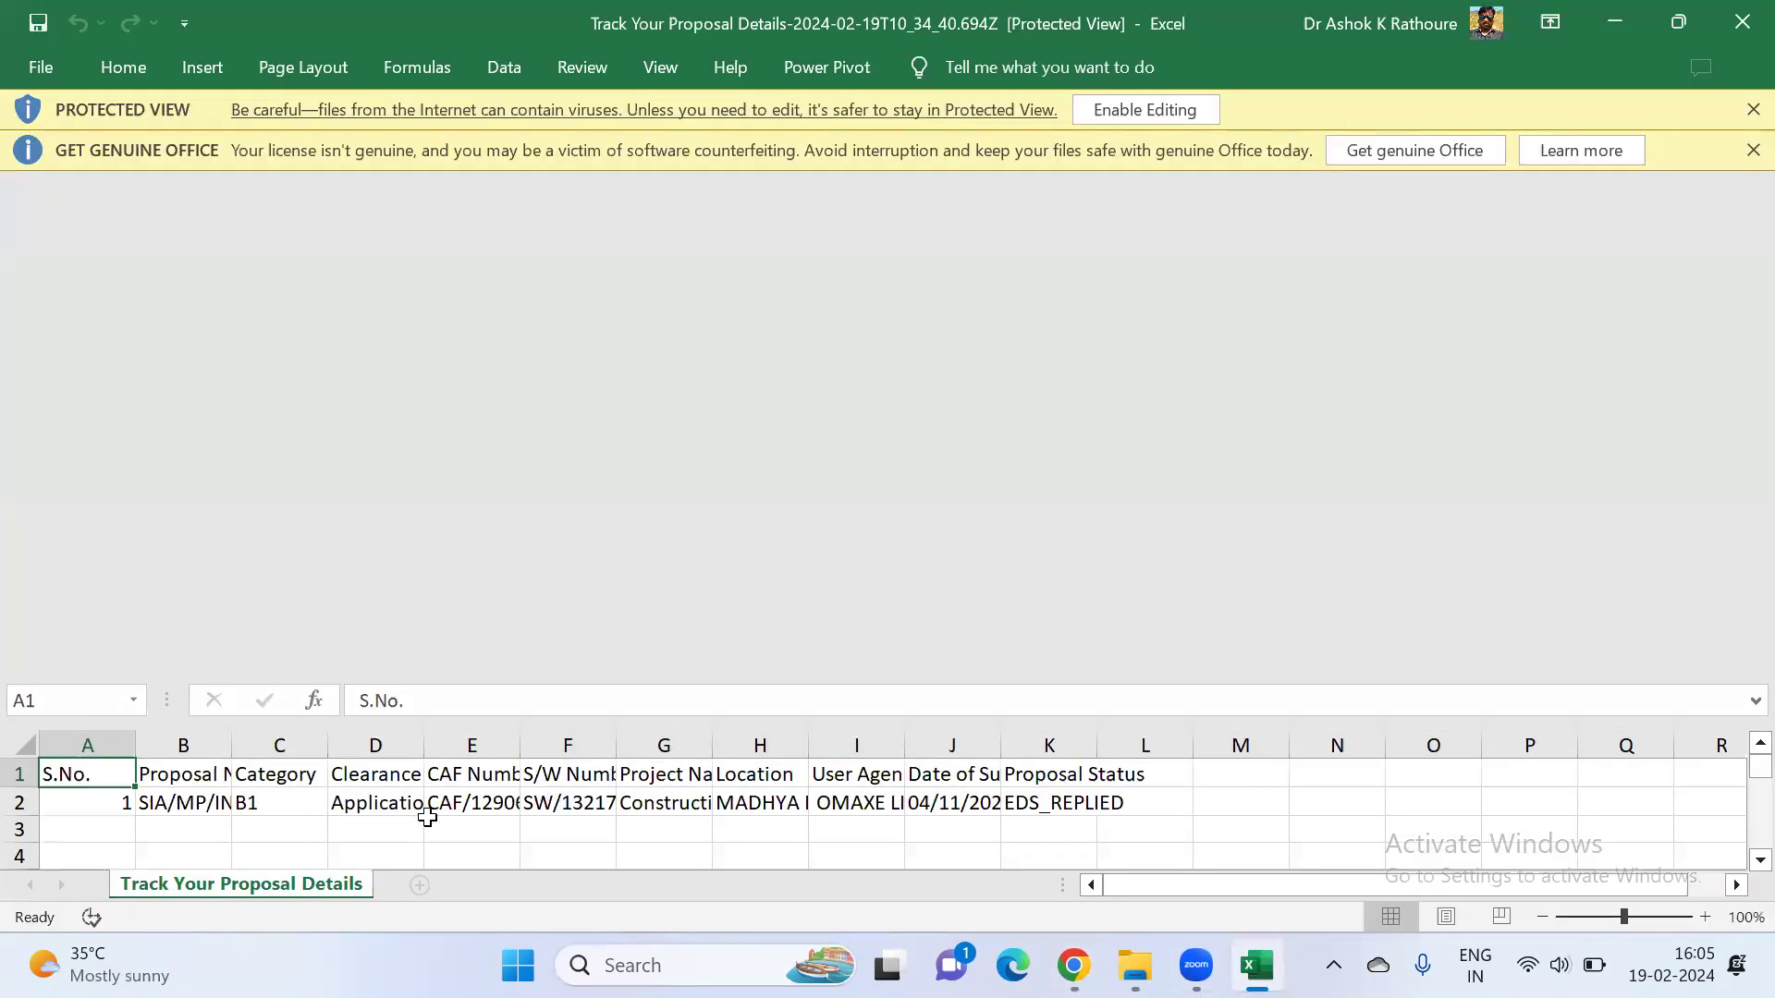
- Enable editing and review the headers from Proposal No through Proposal Status in K1
click(319, 797)
click(1752, 150)
click(1119, 113)
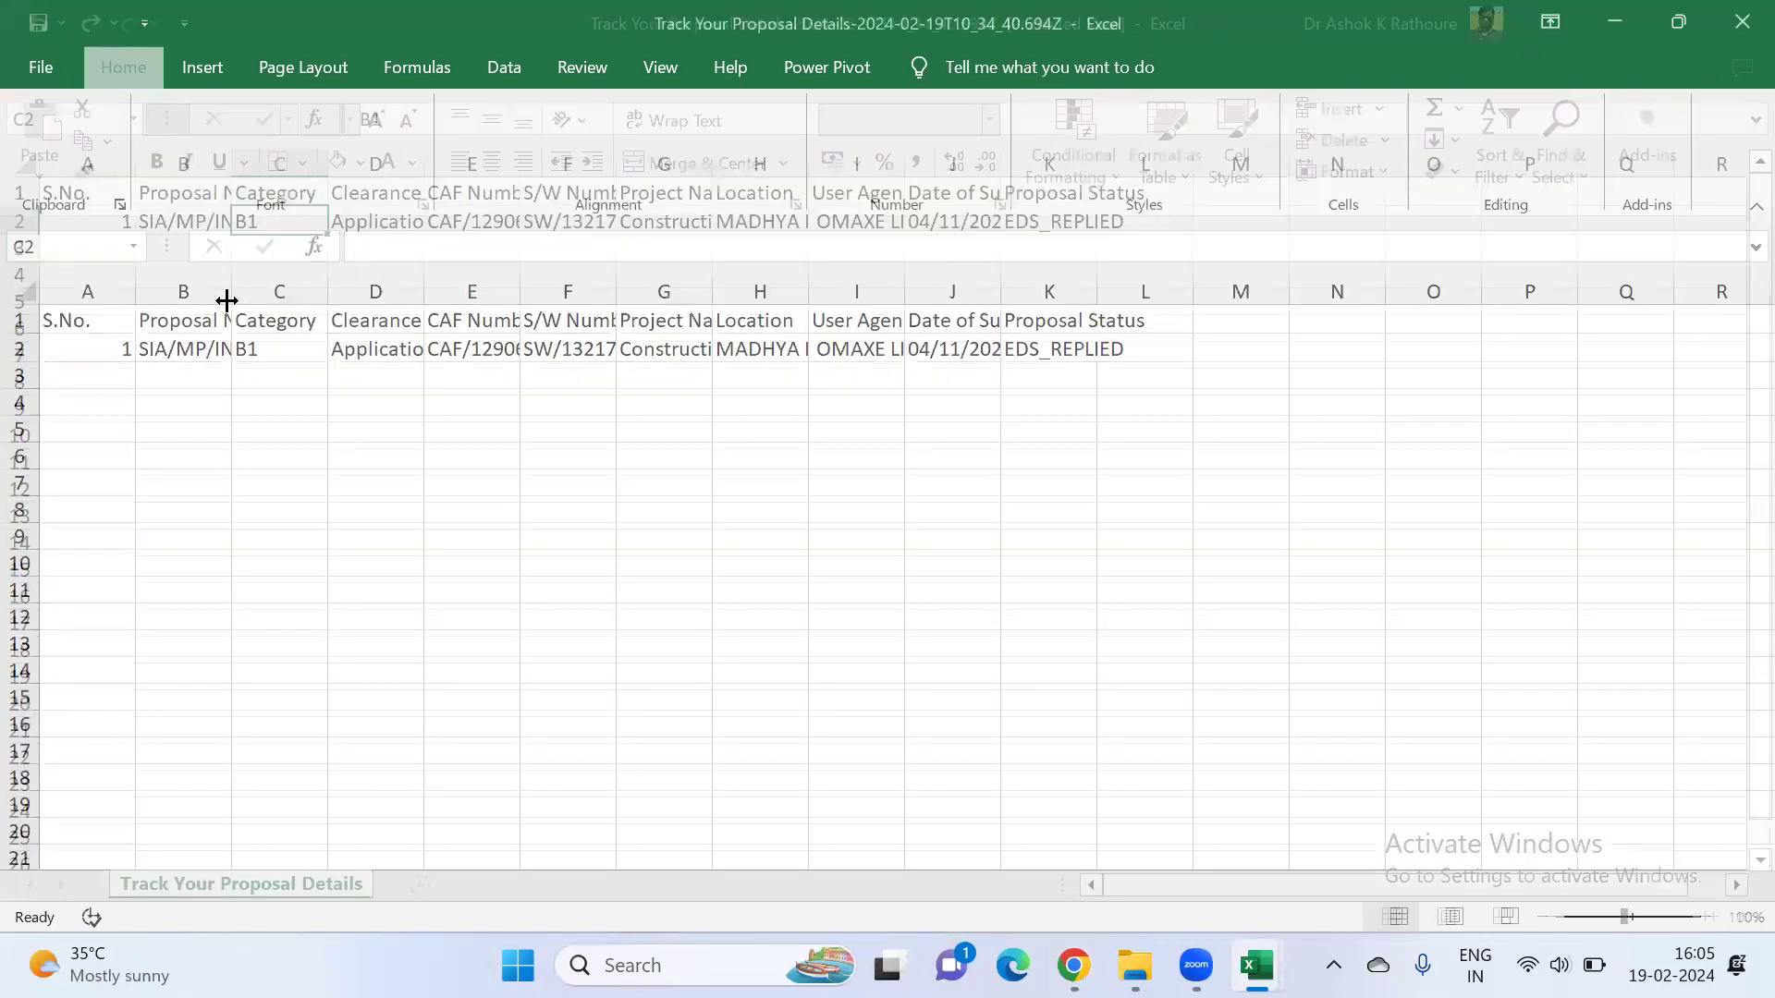
click(198, 317)
click(300, 325)
click(380, 324)
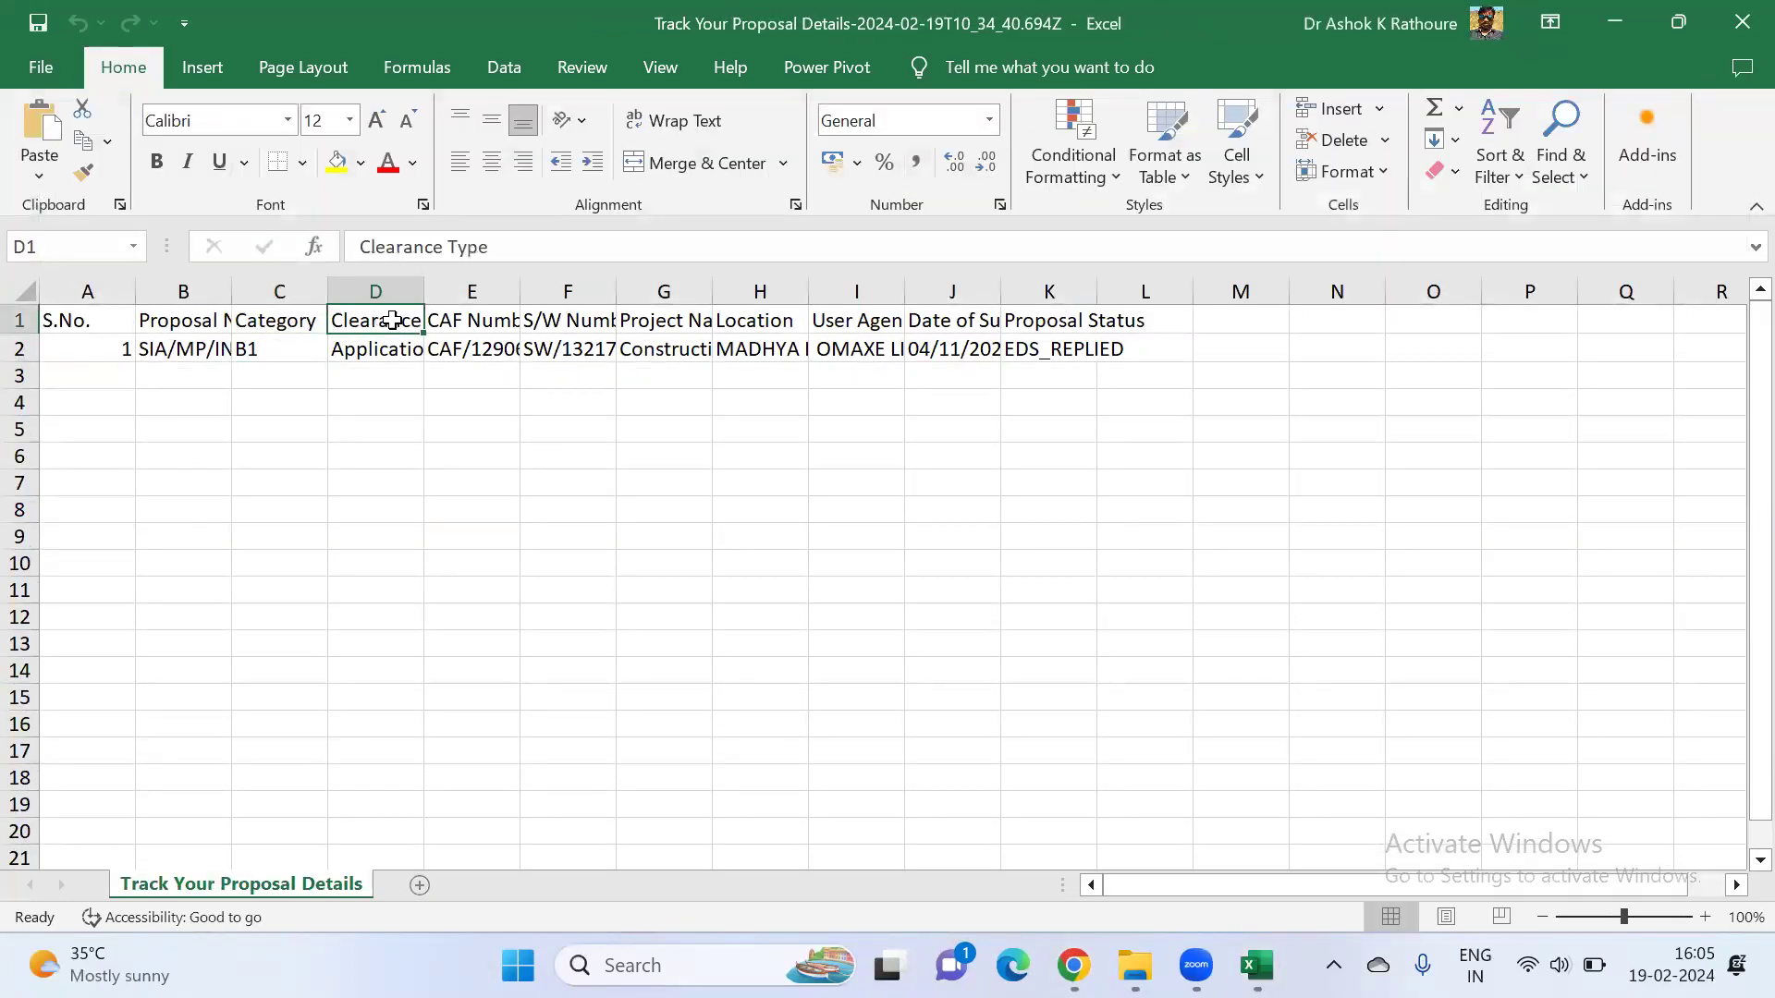
click(506, 322)
click(579, 321)
click(650, 325)
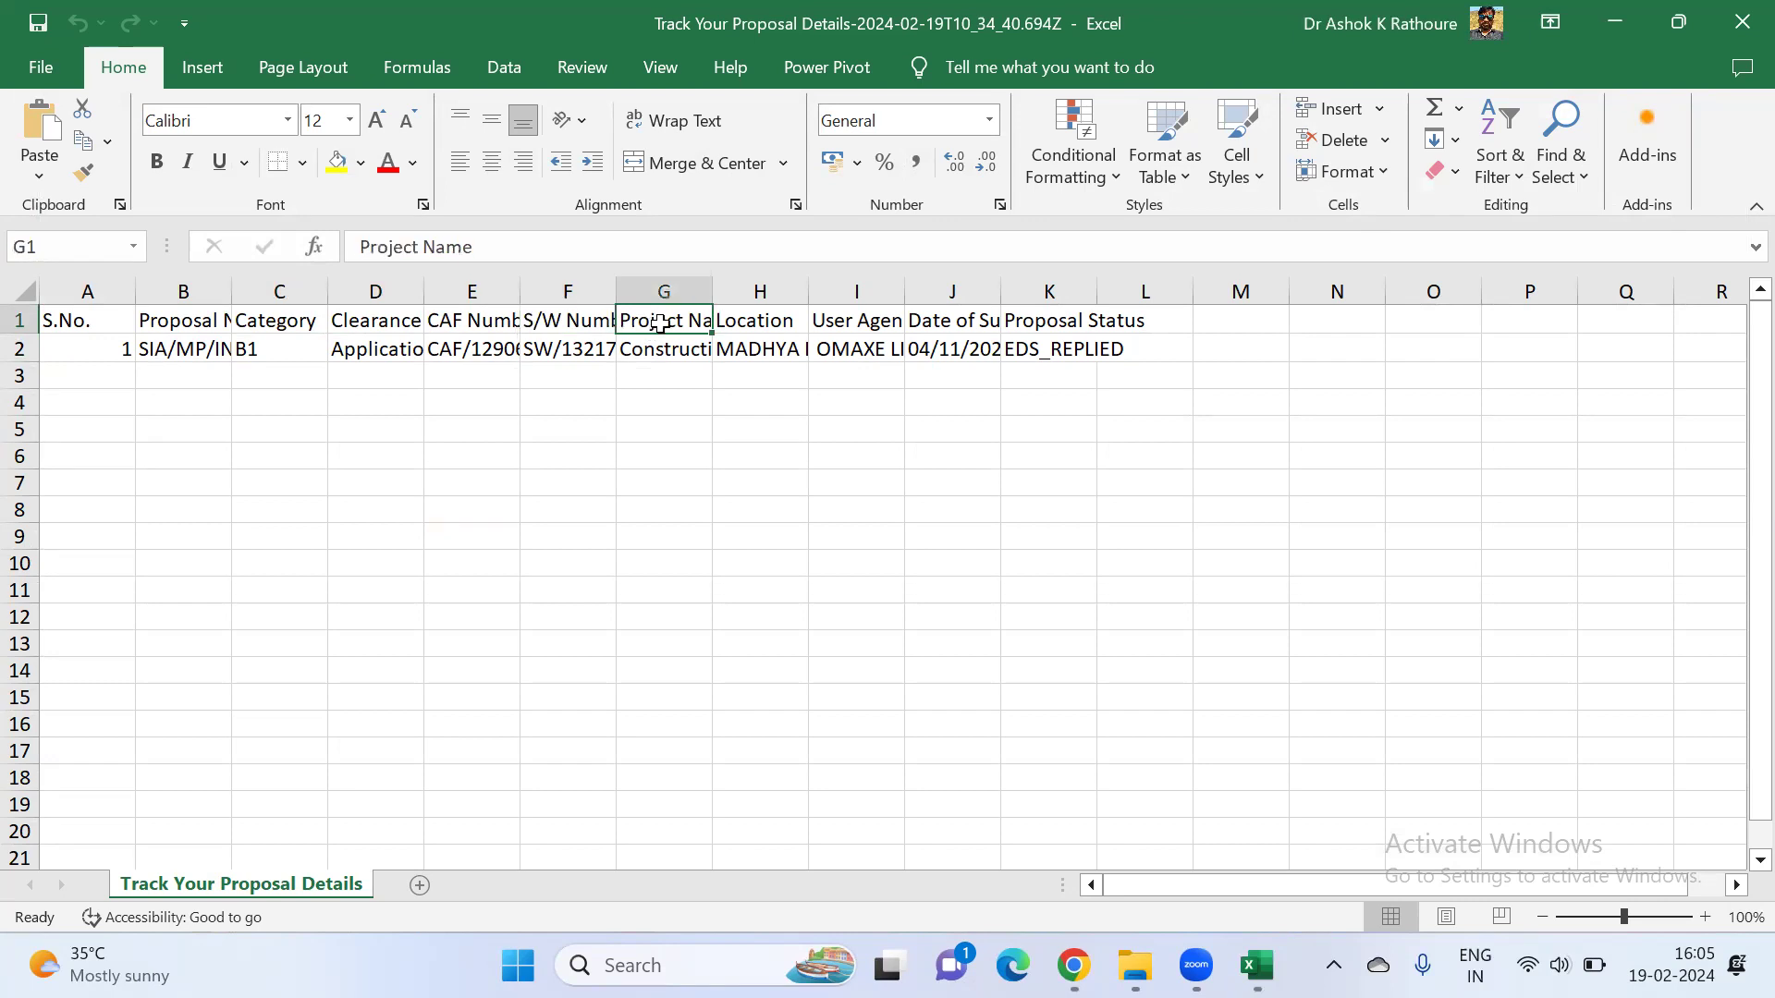
click(852, 321)
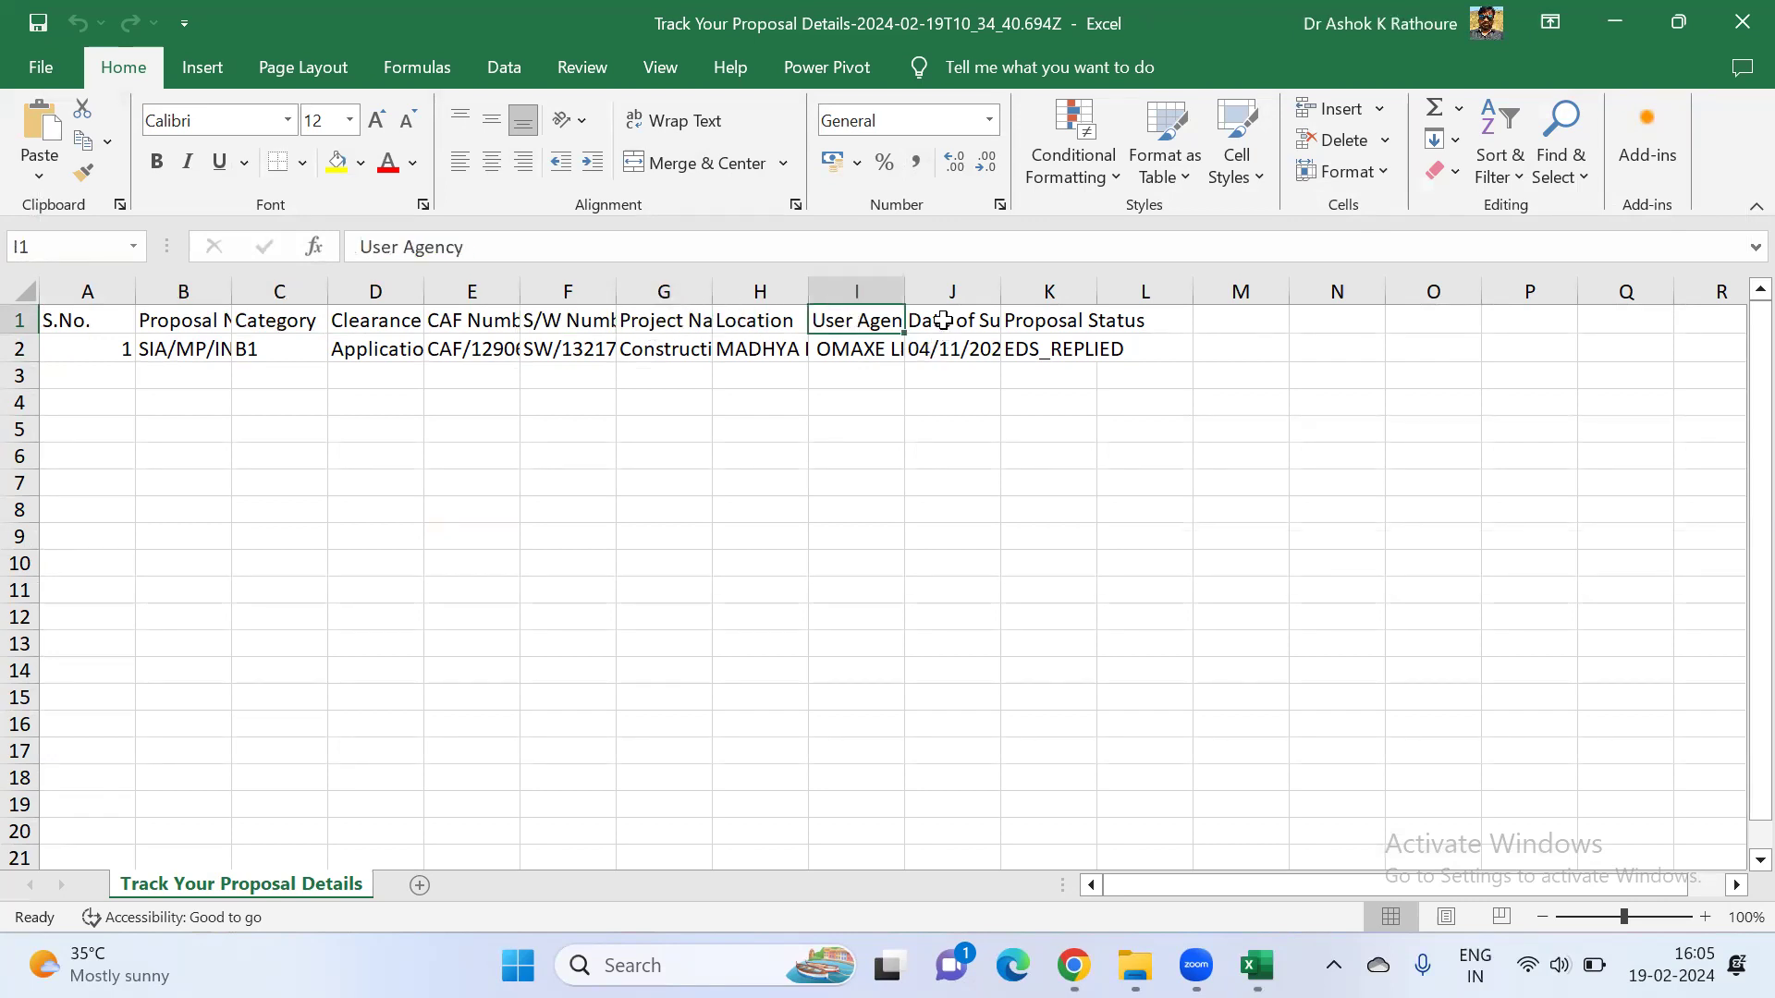
click(939, 319)
click(1049, 324)
- Widen columns J and K to show 04/11/2023 and EDS_REPLIED, then close without saving
drag(1000, 291, 1198, 291)
click(963, 356)
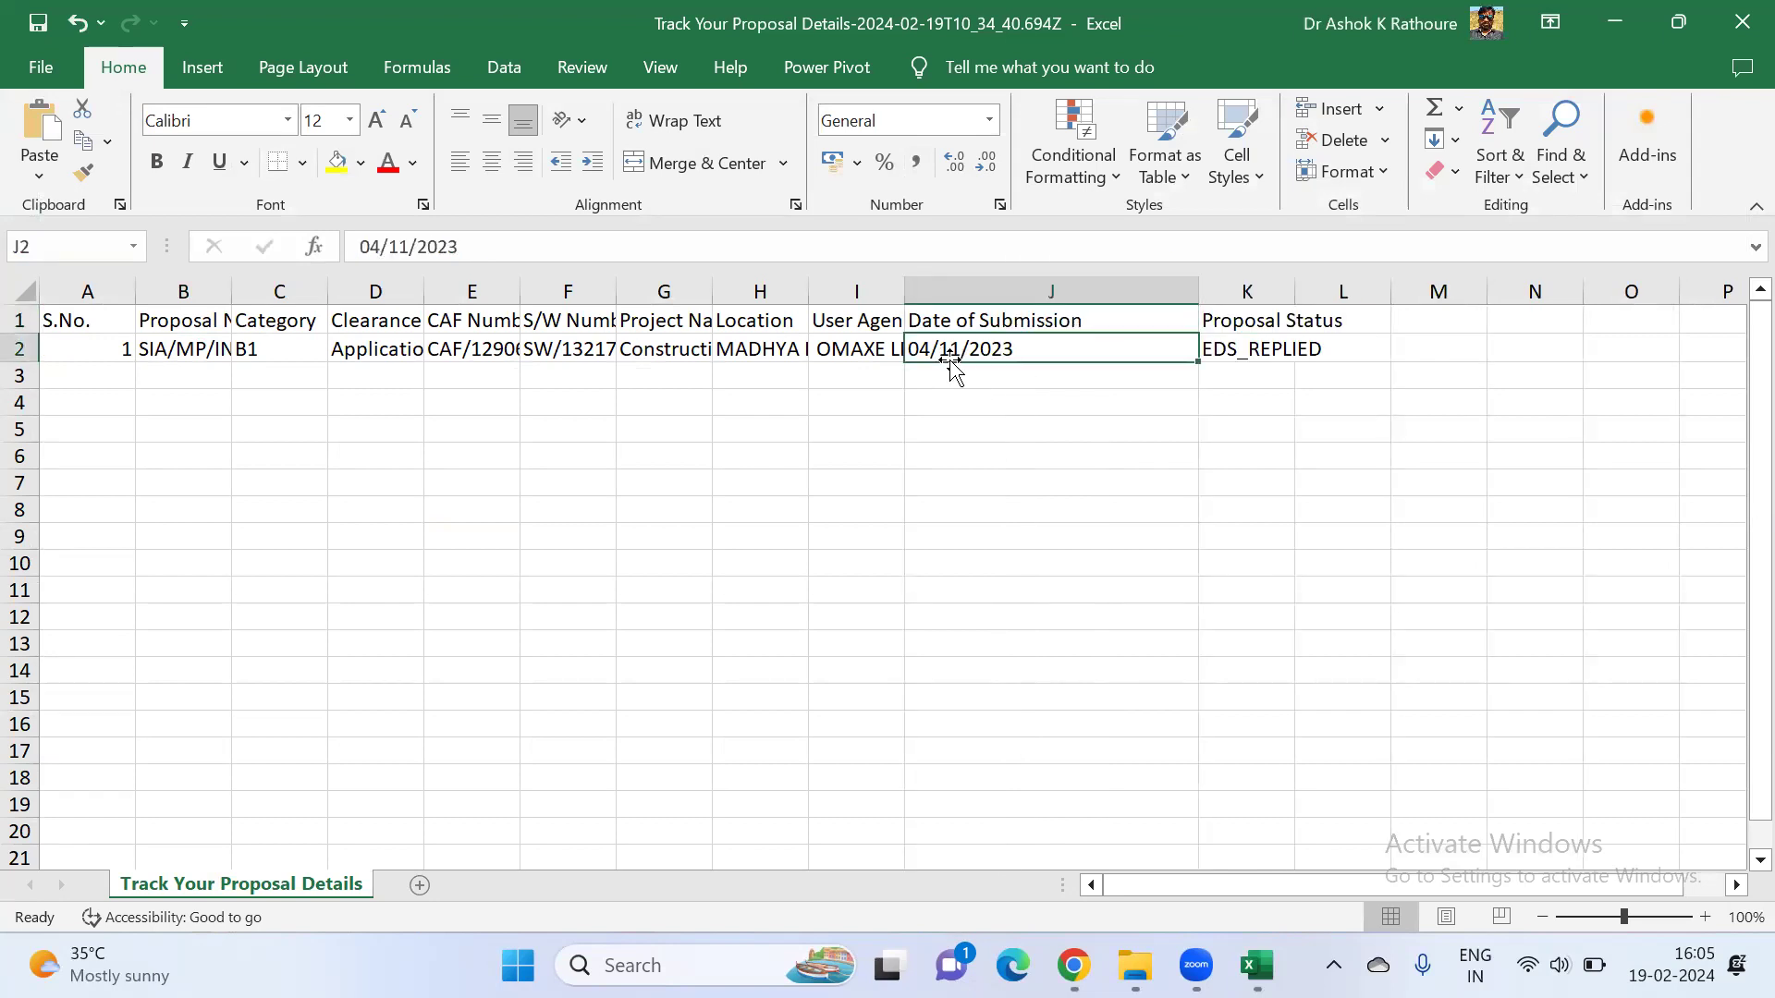
click(1246, 345)
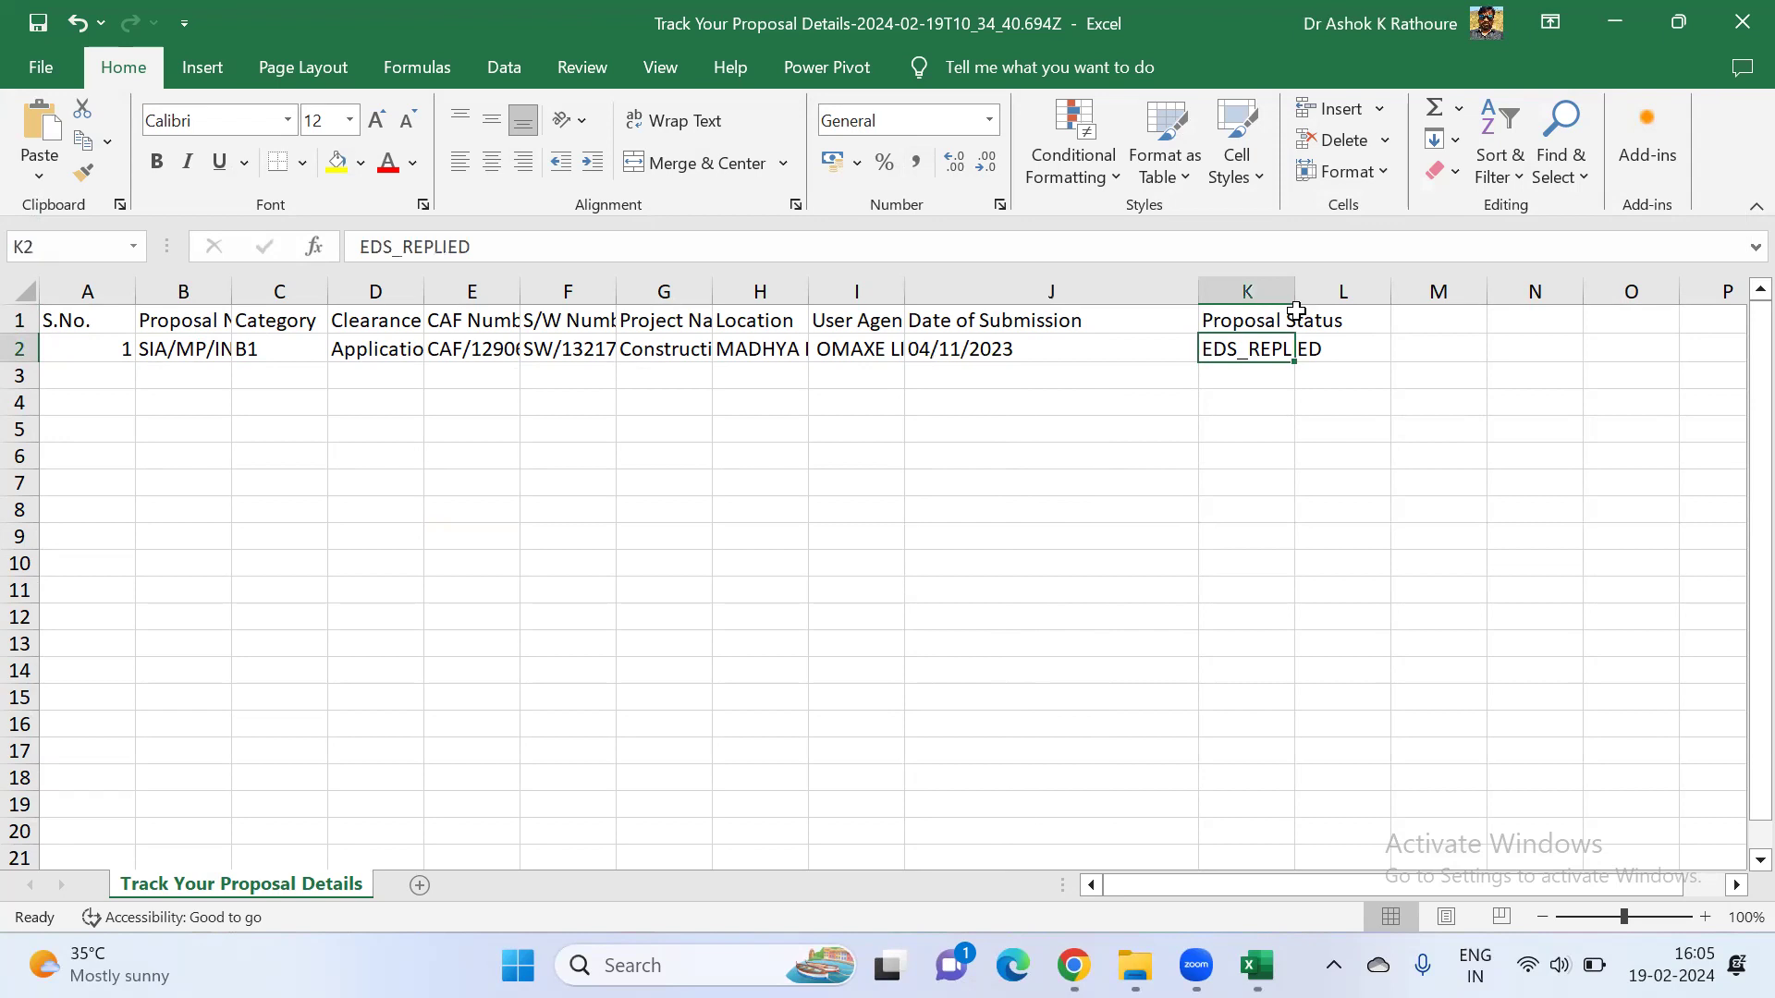
drag(1295, 291, 1341, 291)
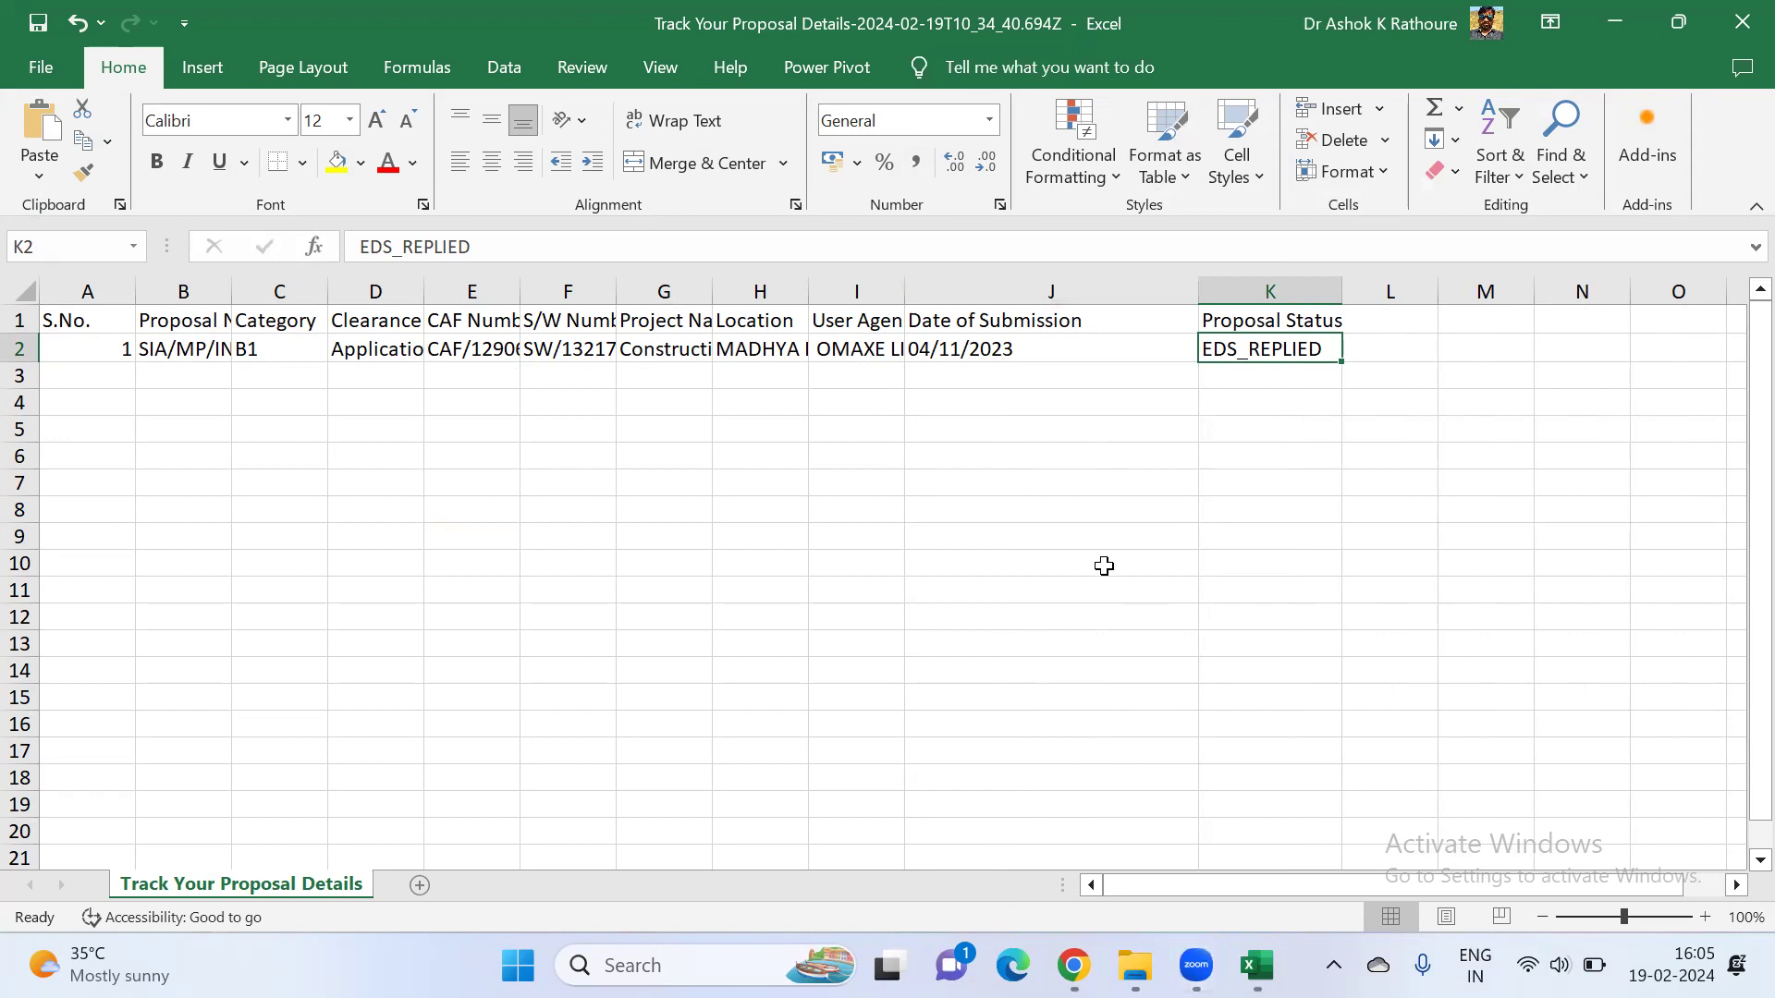
click(1735, 25)
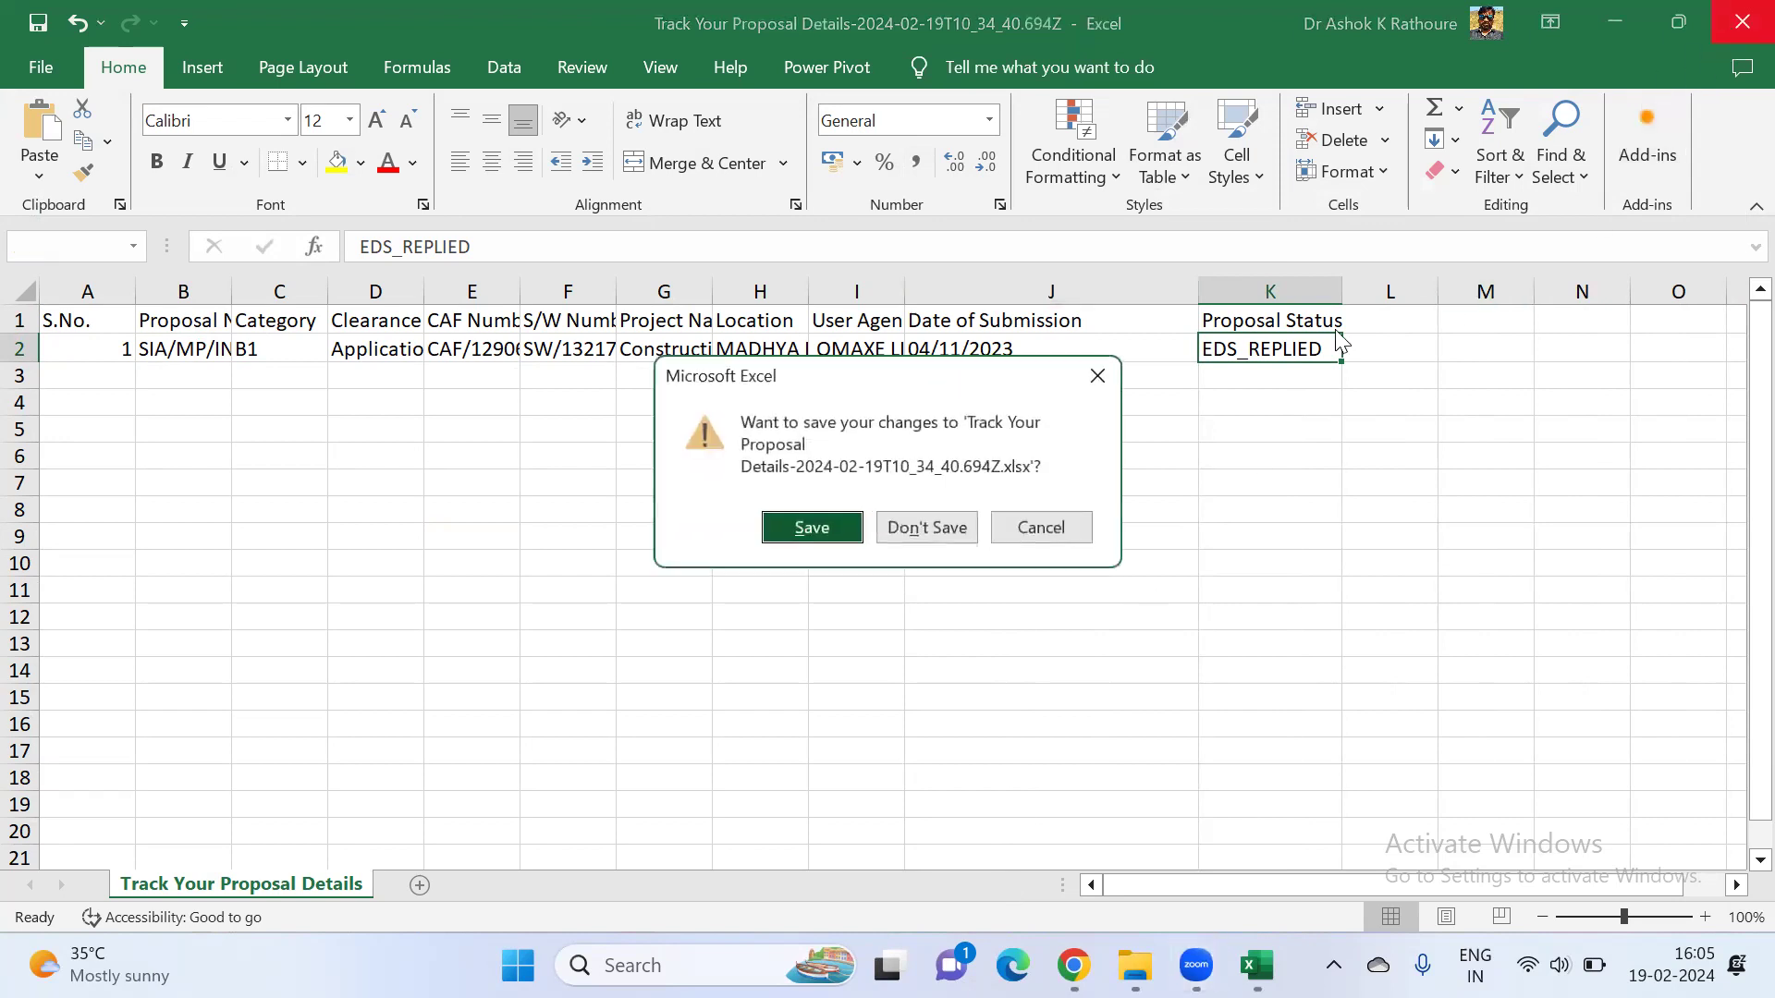
click(935, 526)
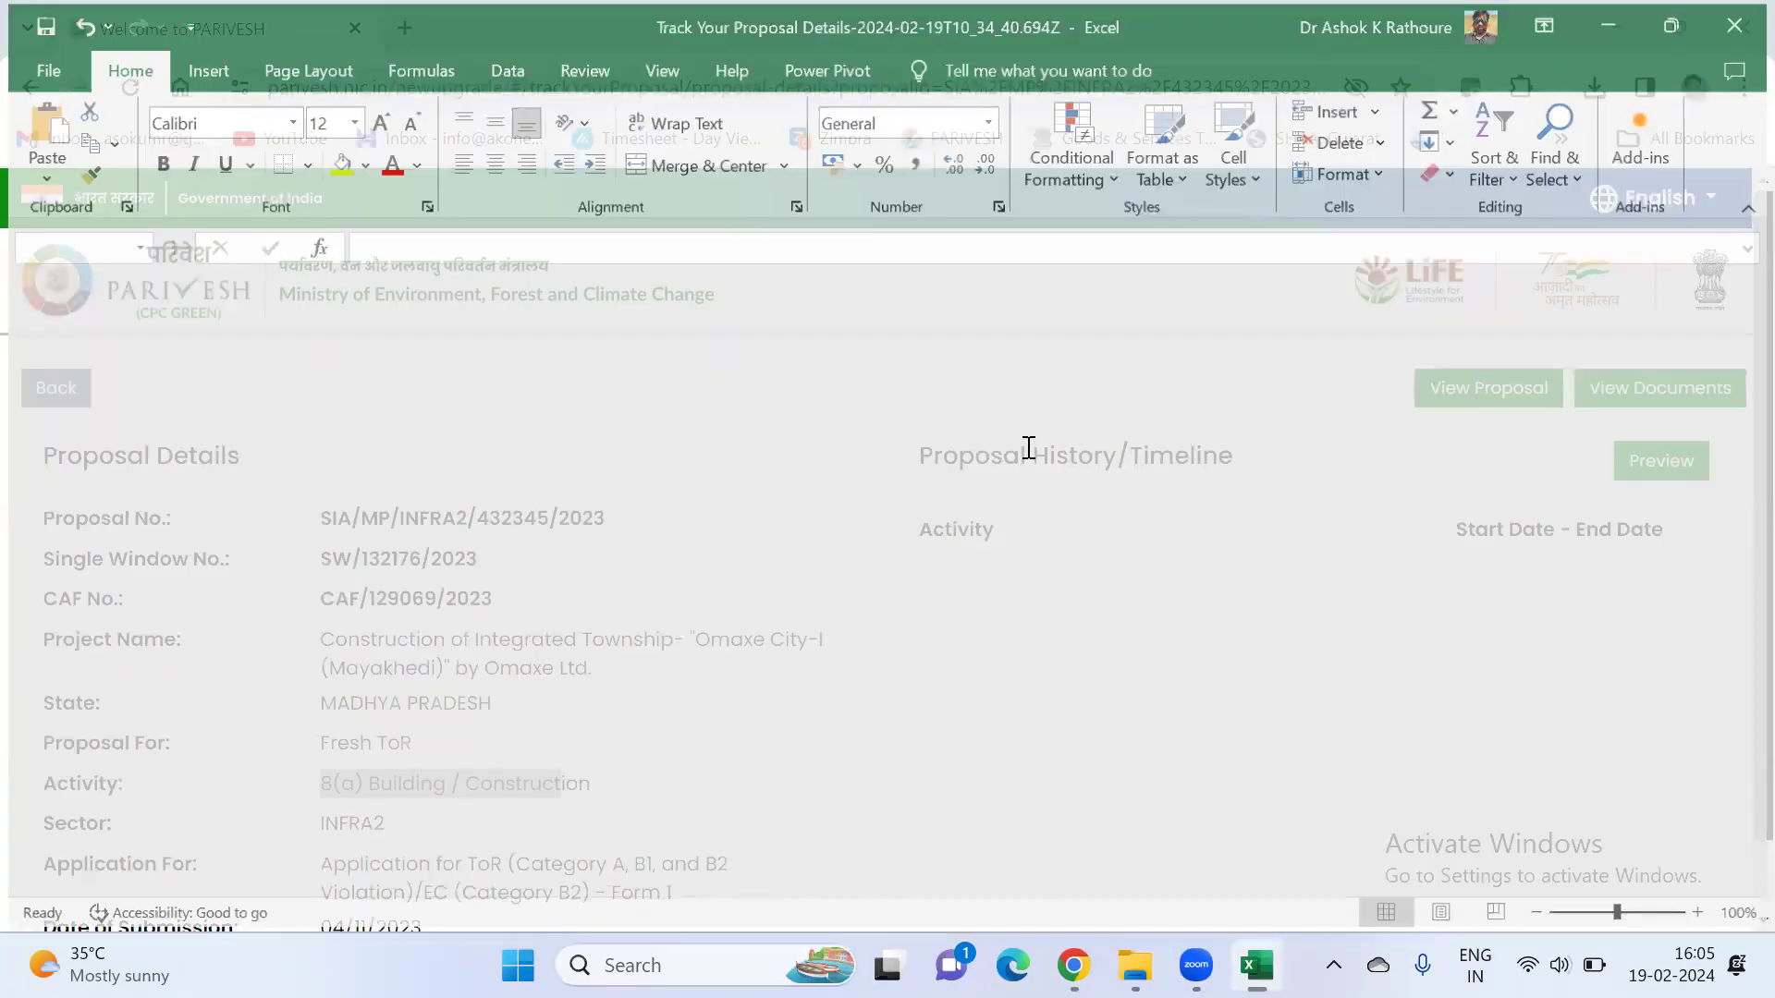